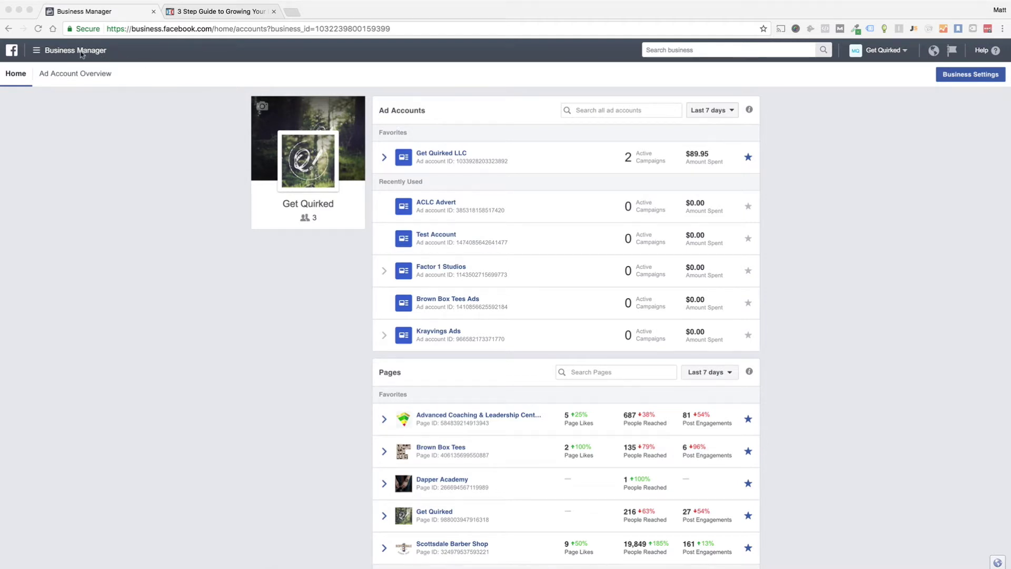
Reach the Pixels page under Assets from the All Tools menu for the Test Account
left_click(136, 57)
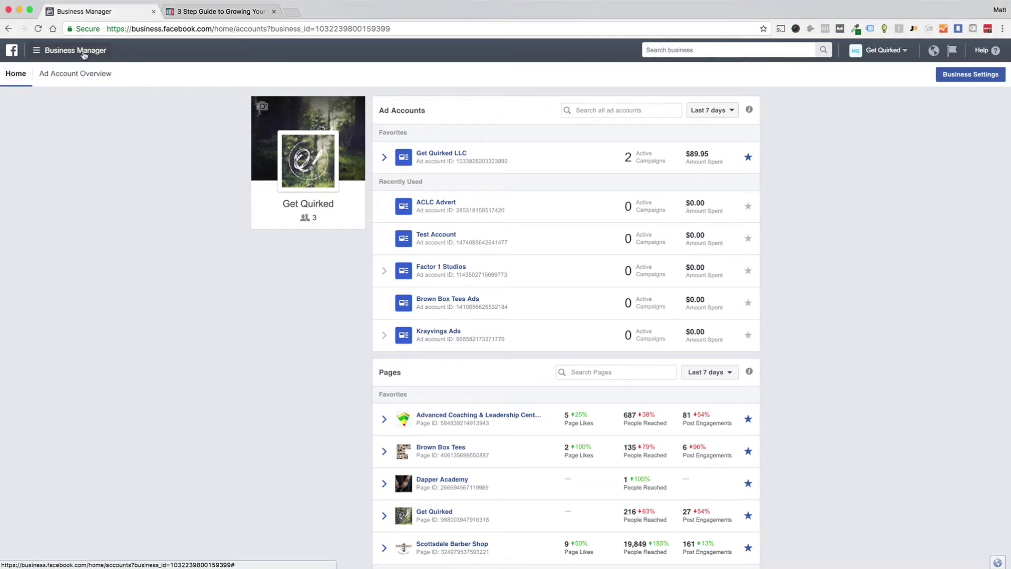
left_click(38, 54)
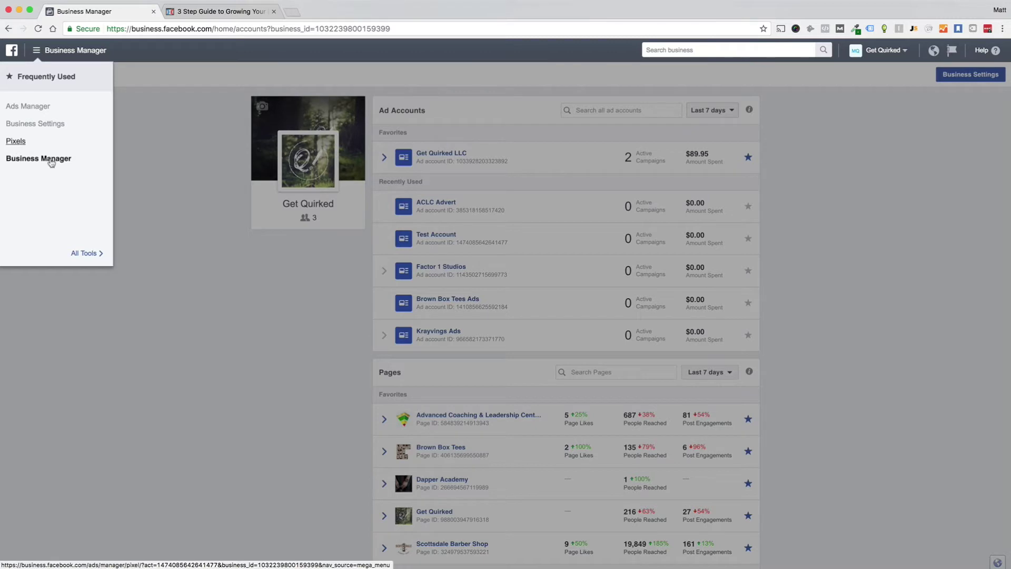
left_click(85, 254)
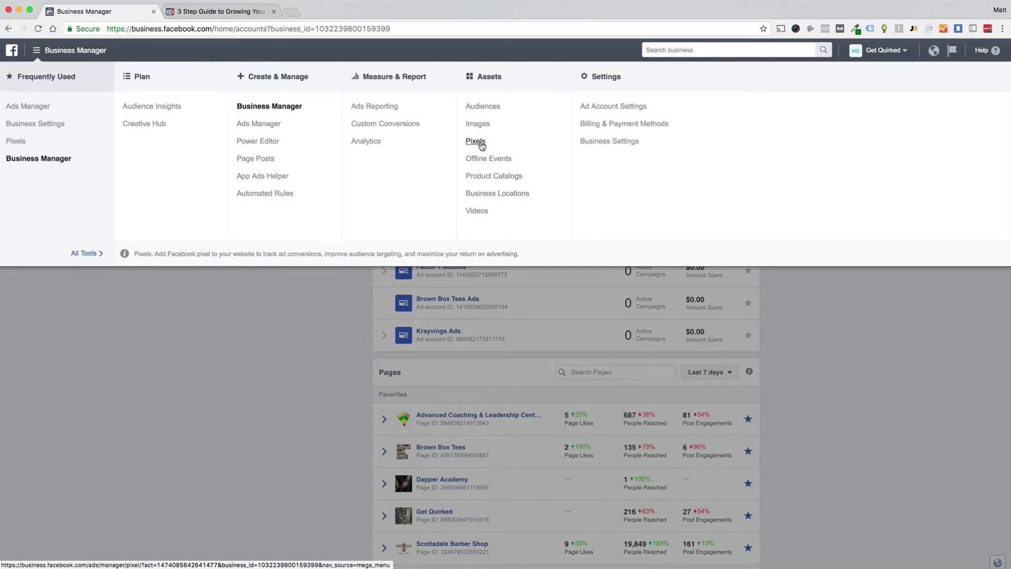
left_click(478, 142)
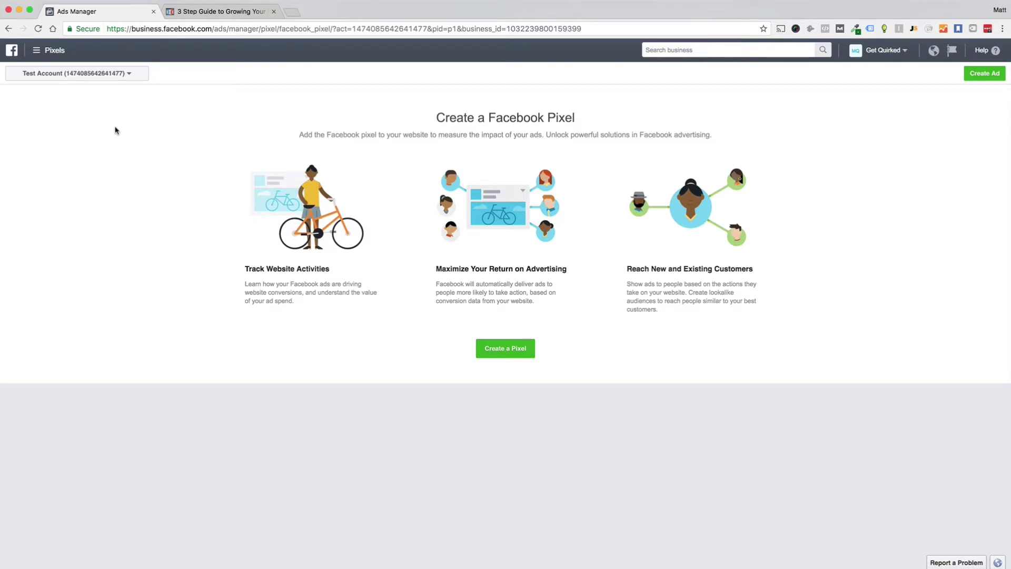
left_click(493, 349)
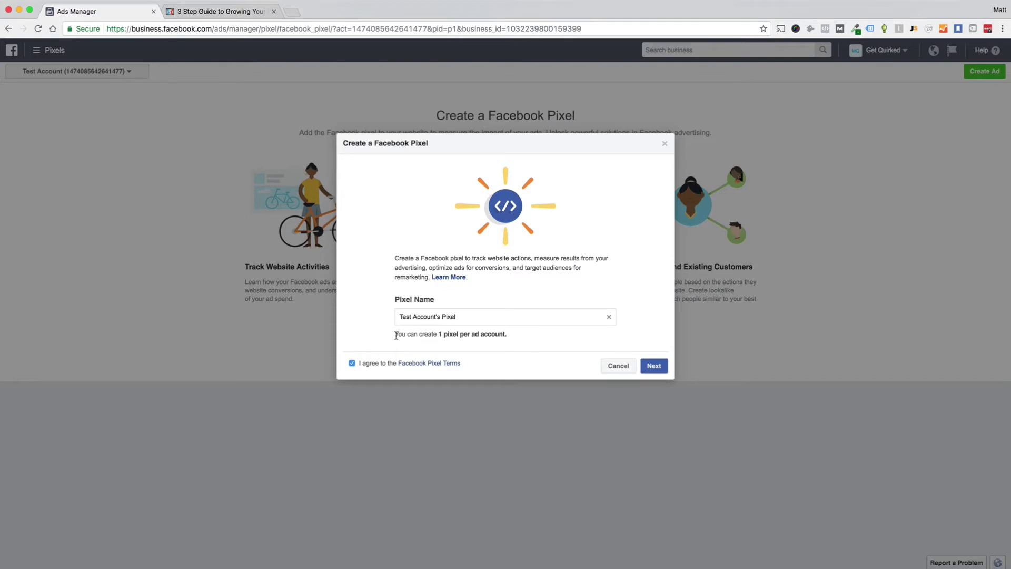
triple_click(512, 335)
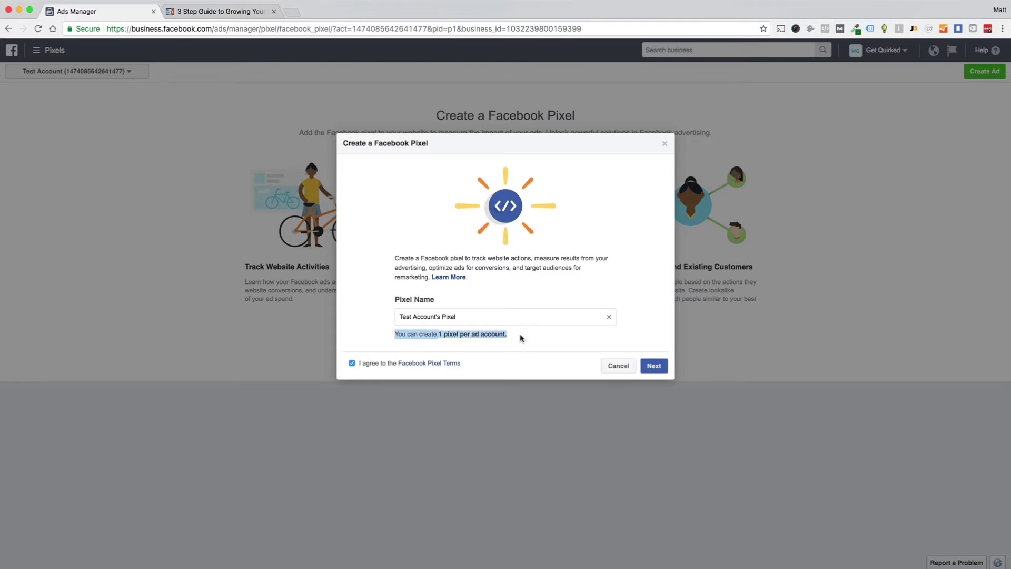
left_click(520, 334)
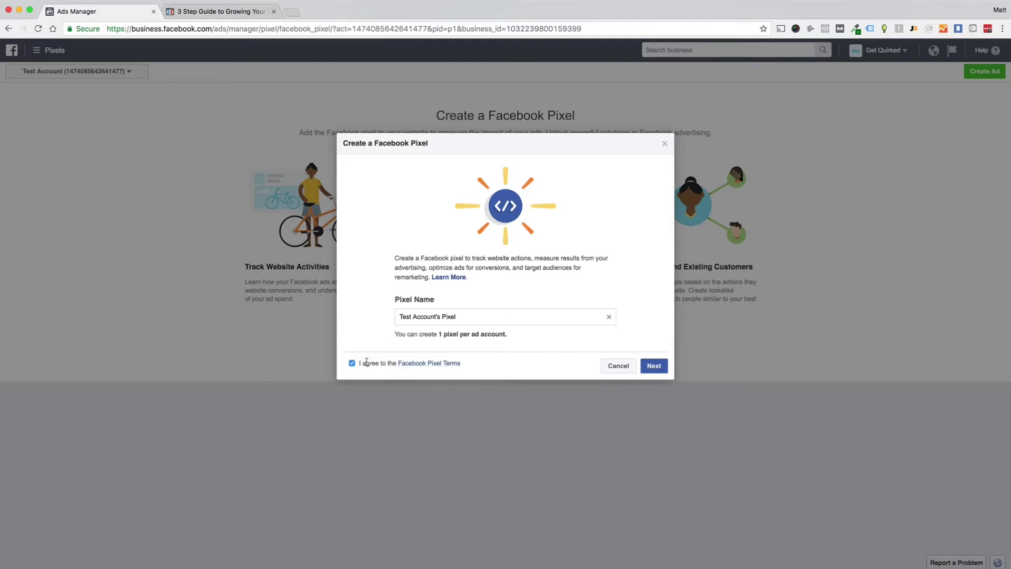
left_click(655, 367)
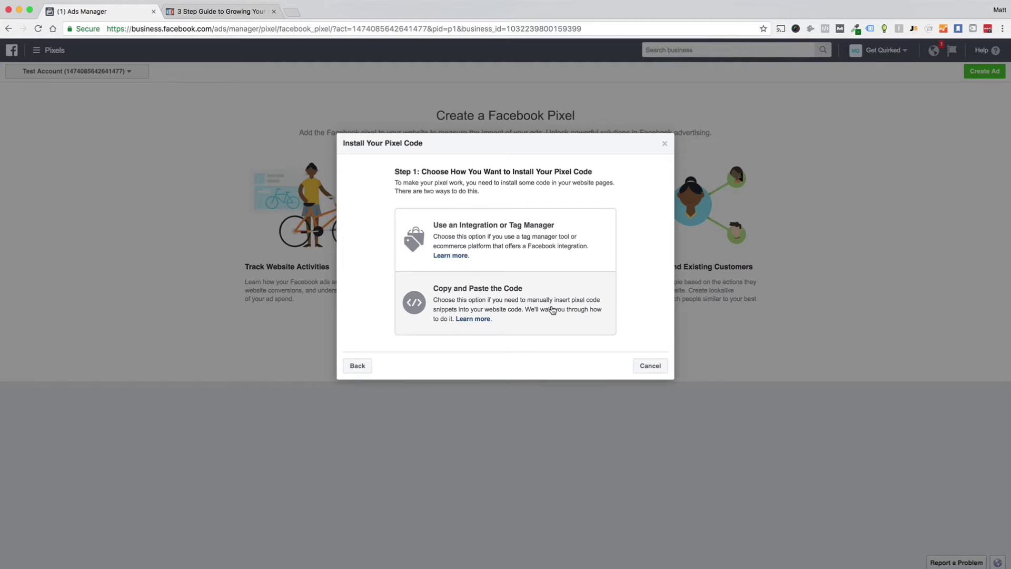
Choose Copy and Paste the Code and read the Install Pixel Base Code header instructions
left_click(552, 311)
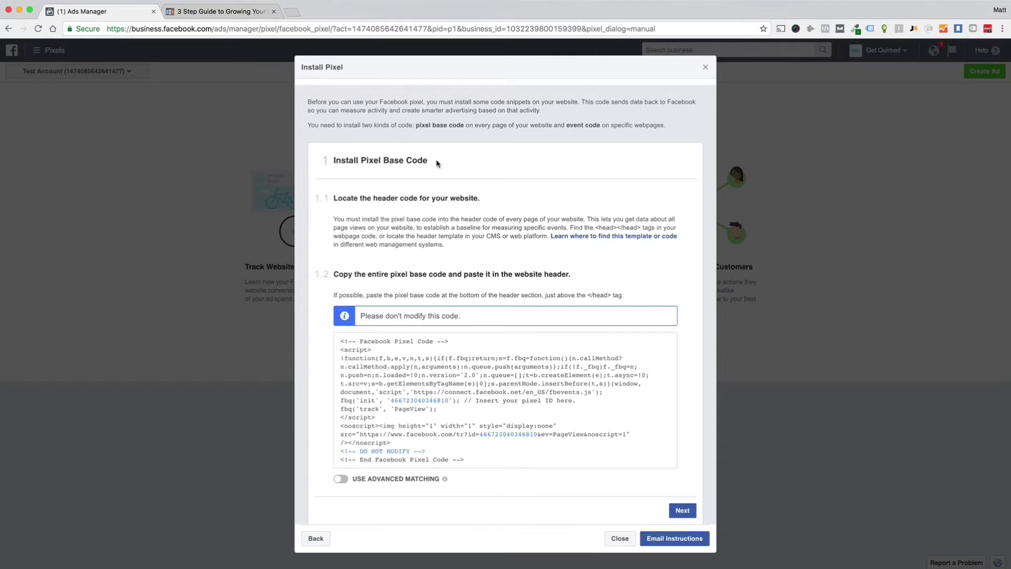
left_click_drag(439, 165, 346, 161)
left_click(537, 164)
left_click_drag(333, 203, 497, 201)
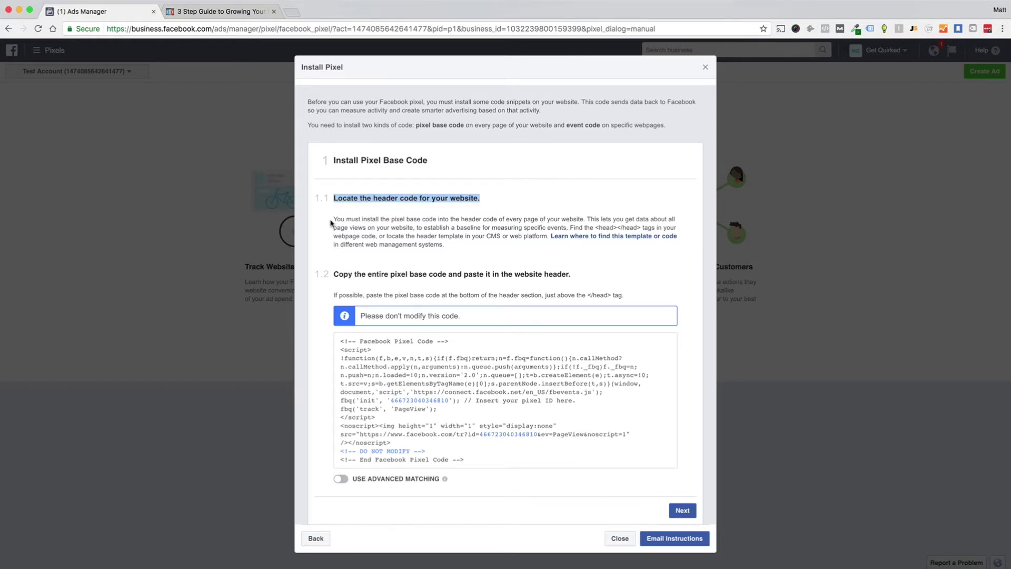
left_click_drag(331, 222, 442, 221)
left_click(347, 221)
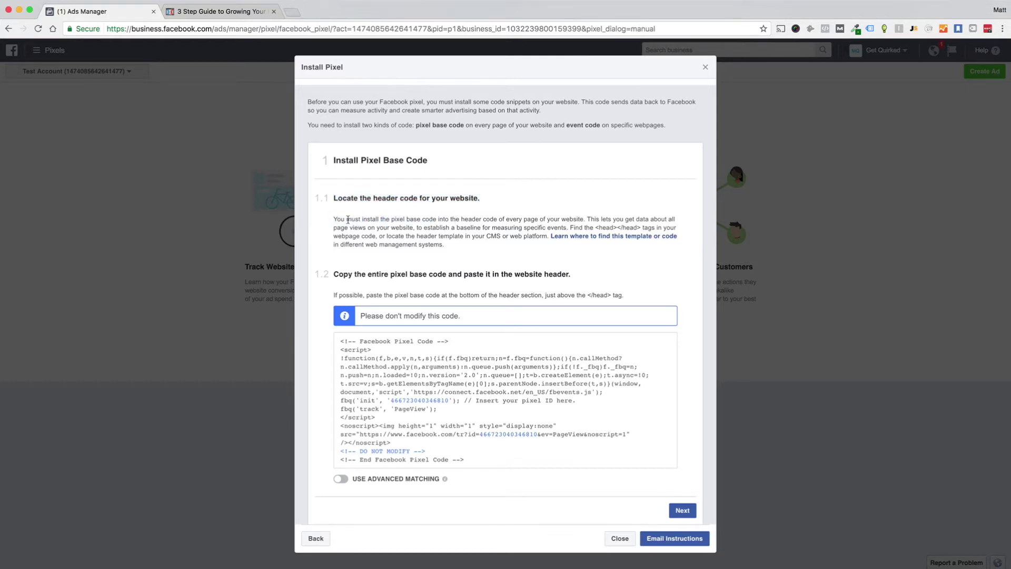
Review the note about placing the code before the closing head tag, then switch to the HTML in Sublime Text
mouse_move(352, 221)
left_mouse_down()
mouse_move(585, 220)
mouse_move(686, 232)
left_mouse_up()
left_click(614, 223)
left_click_drag(350, 228, 462, 227)
left_click(474, 228)
left_click_drag(570, 227, 638, 228)
left_click(604, 227)
left_click(639, 229)
key("super+Tab")
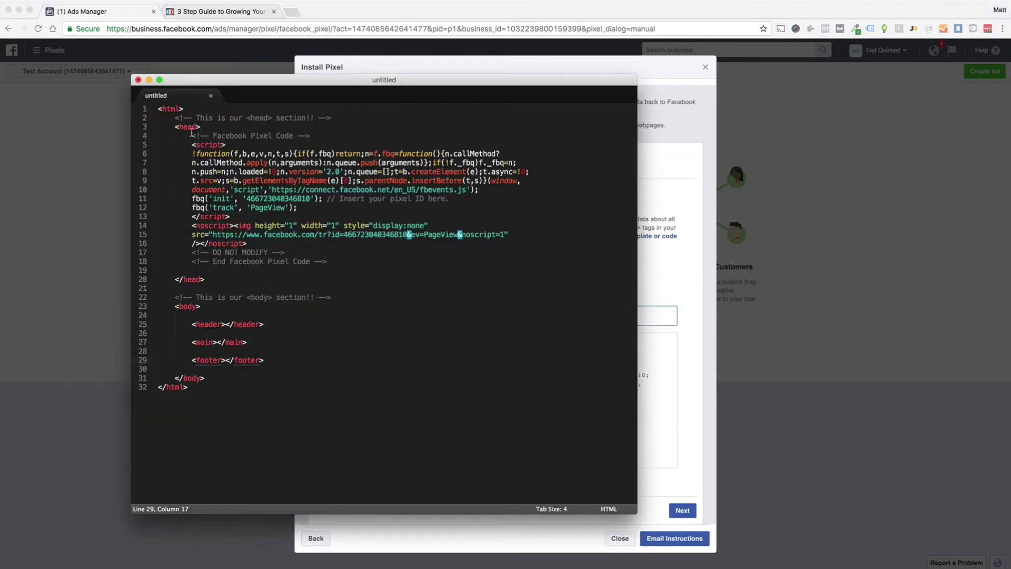
Cut the Facebook Pixel code block out to show the empty head section
mouse_move(192, 134)
left_mouse_down()
mouse_move(288, 204)
mouse_move(339, 261)
left_mouse_up()
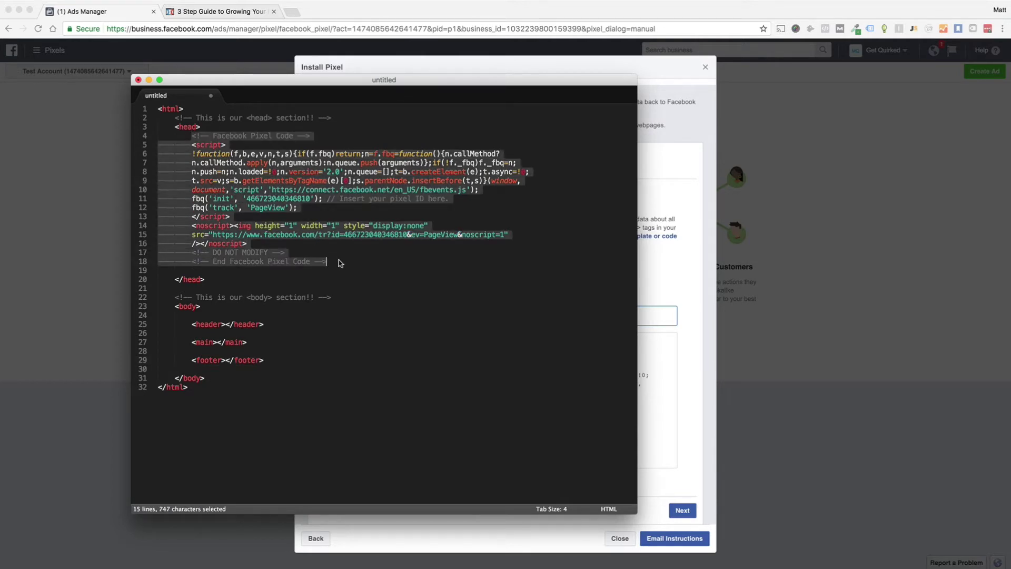
key("super+x")
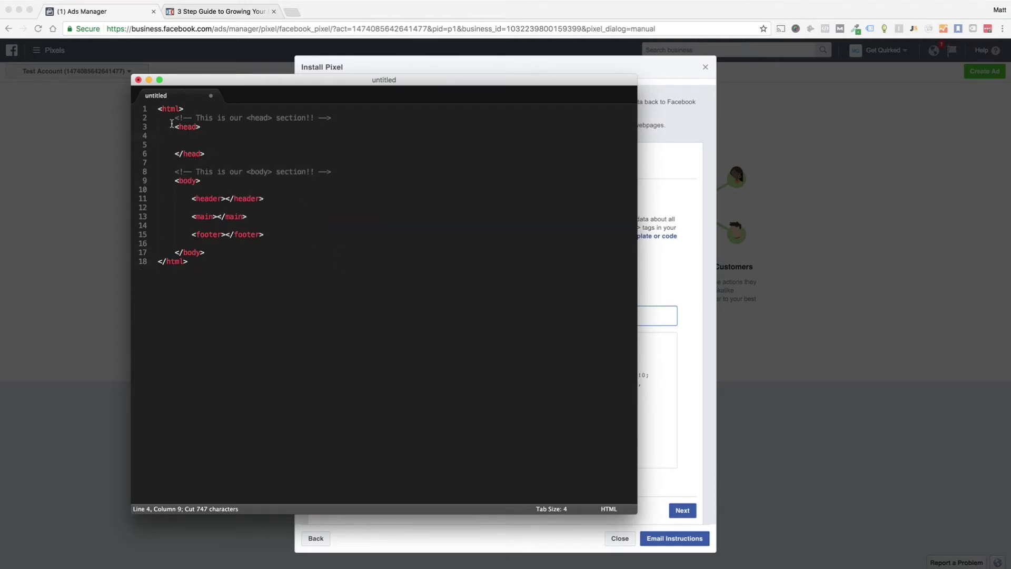
left_click_drag(156, 110, 291, 155)
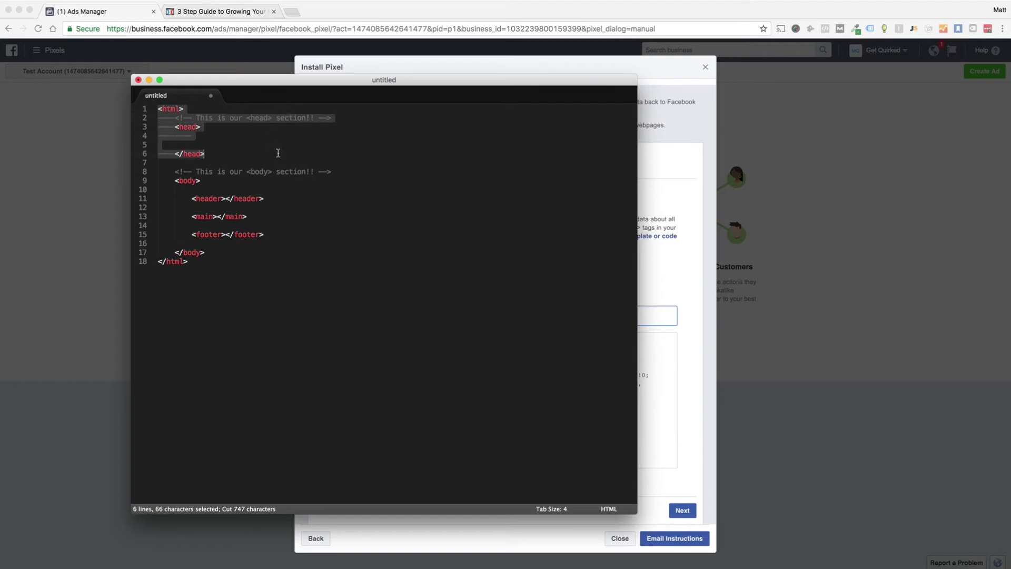
left_click(205, 155)
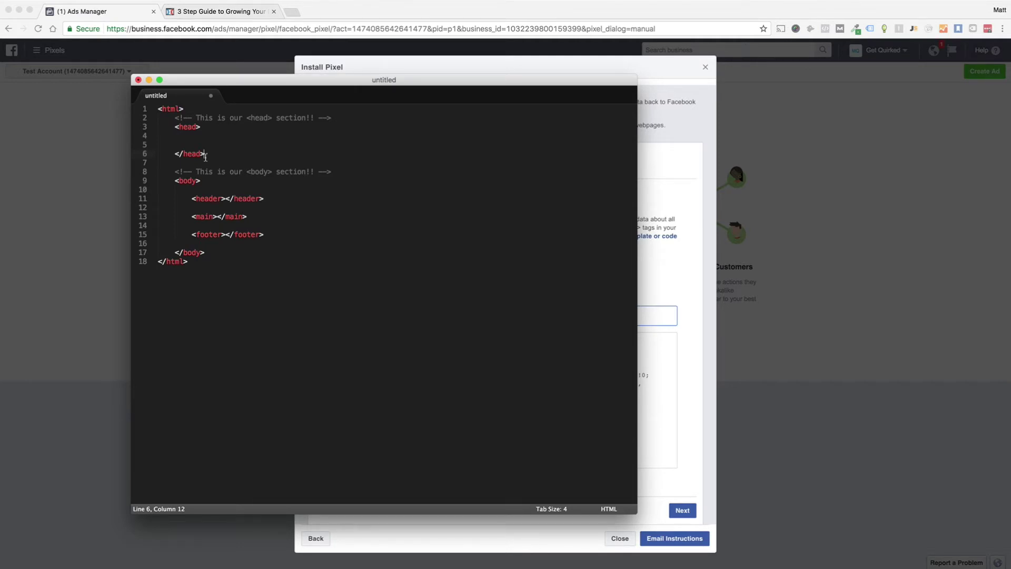
Paste the pixel base code back into the head section and return to the browser instructions
left_click(211, 140)
key("super+v")
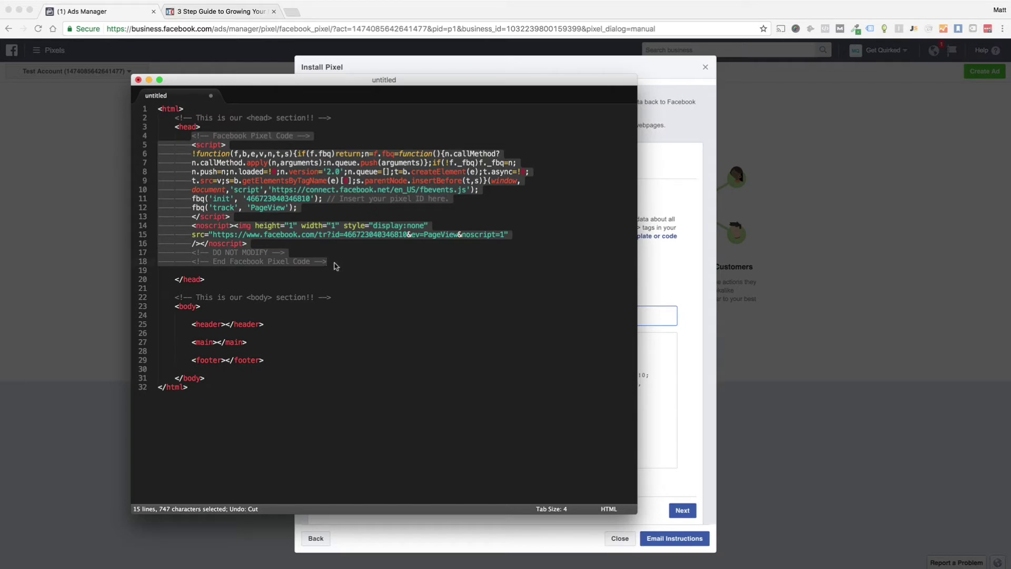
left_click(326, 301)
left_click_drag(327, 261, 191, 136)
left_click(681, 176)
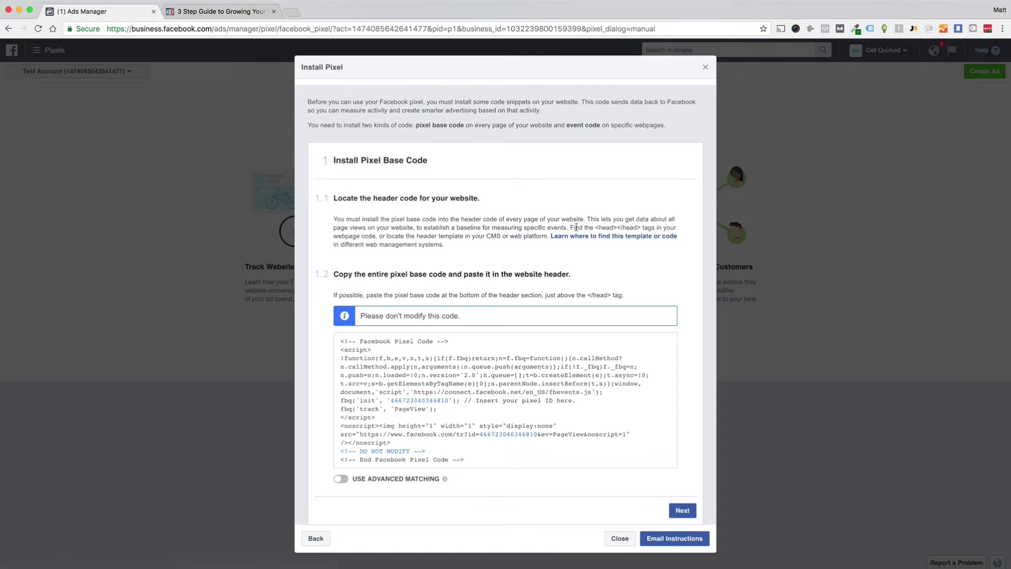
Note the find-the-head-tags instruction and switch to the 3 Step Guide landing page tab
left_click_drag(570, 228, 684, 231)
left_click(684, 231)
scroll(678, 292, "down", 3)
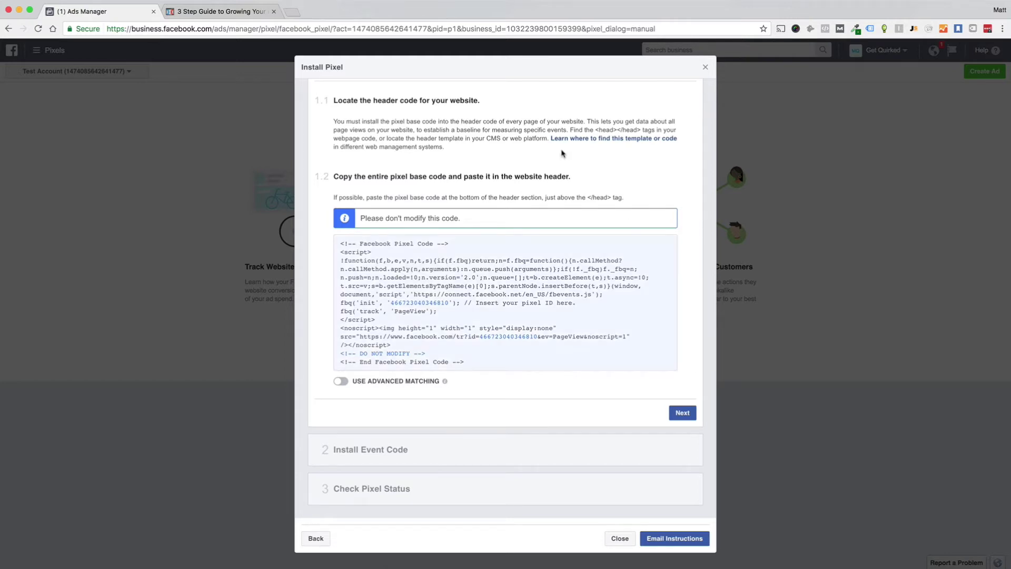
left_click(218, 11)
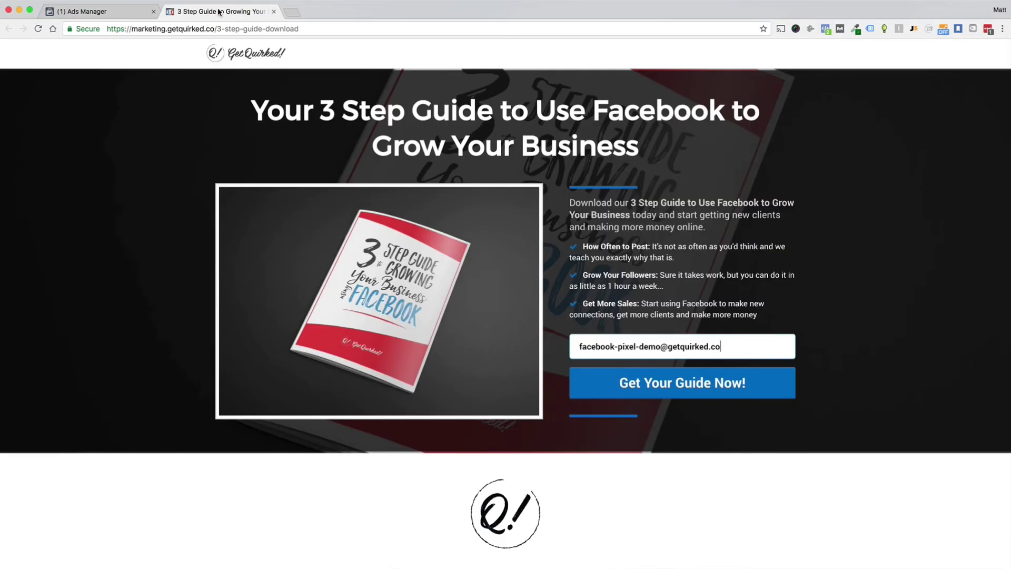
scroll(839, 151, "down", 1)
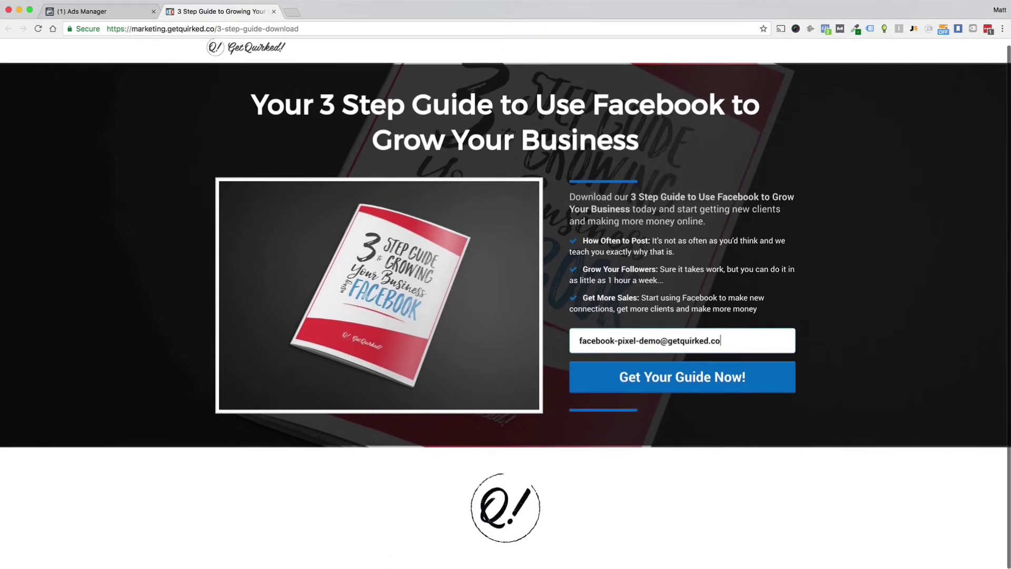
left_click_drag(551, 196, 790, 251)
left_click(825, 251)
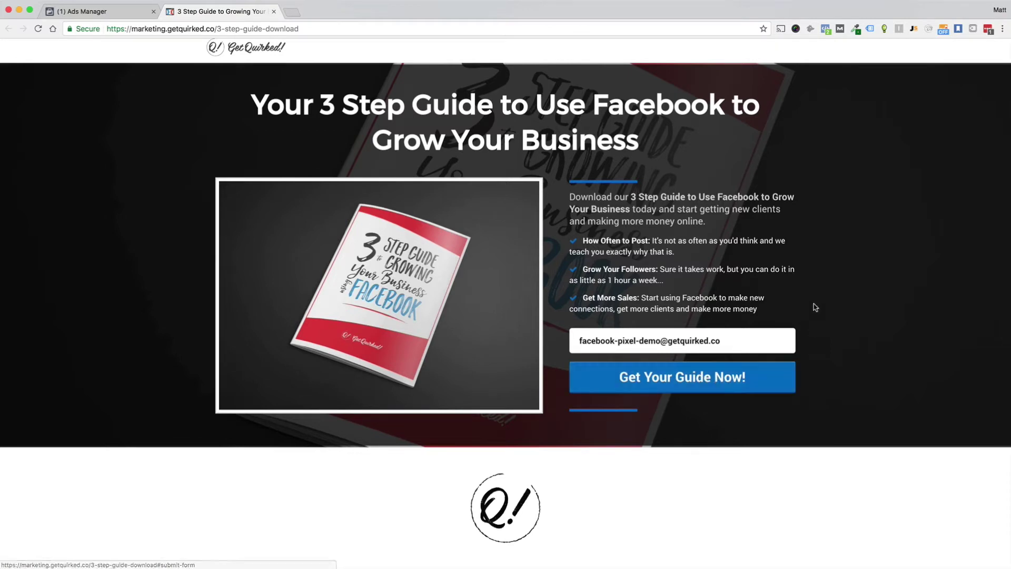
right_click(408, 56)
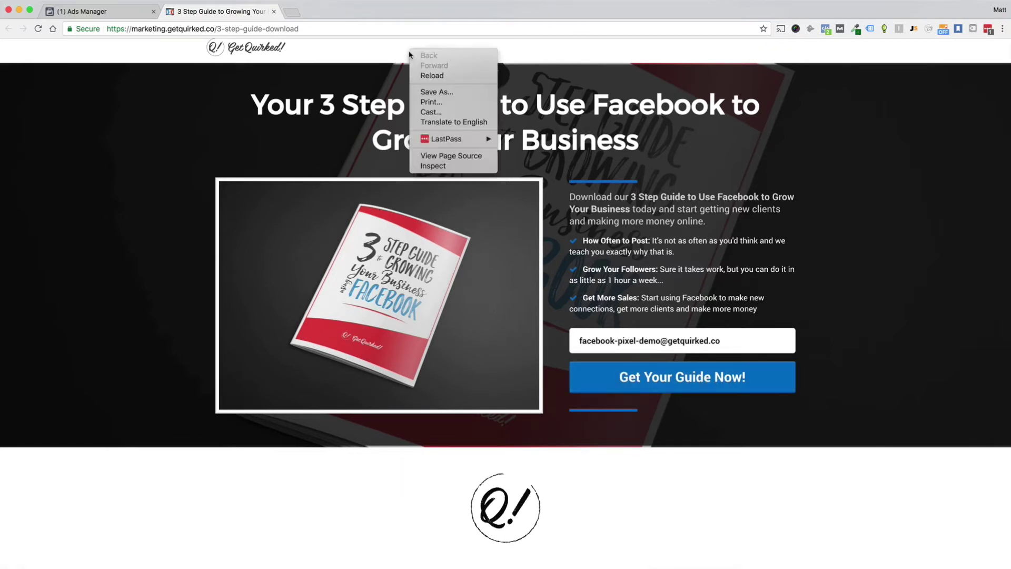
left_click(455, 158)
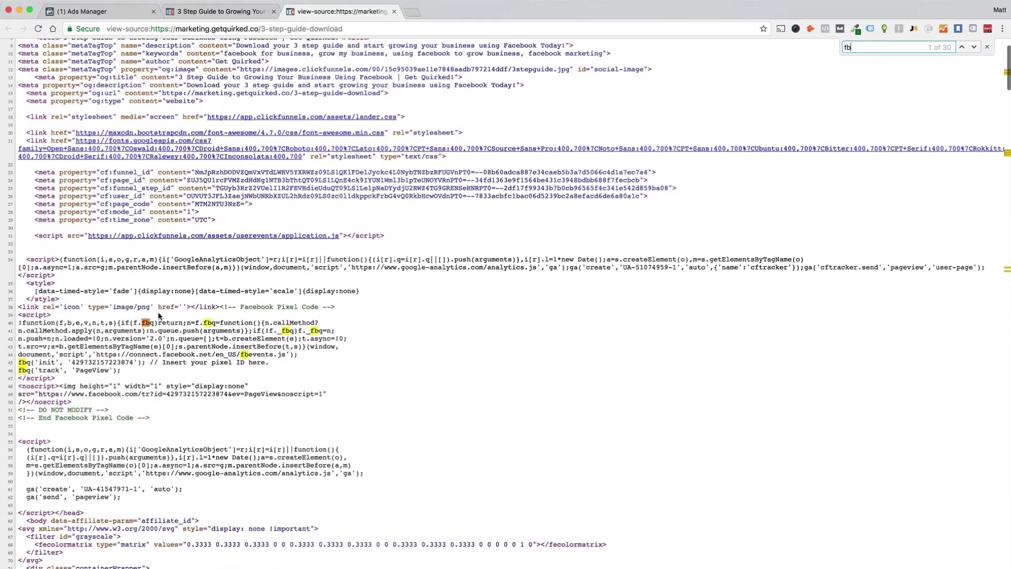
scroll(158, 316, "up", 1)
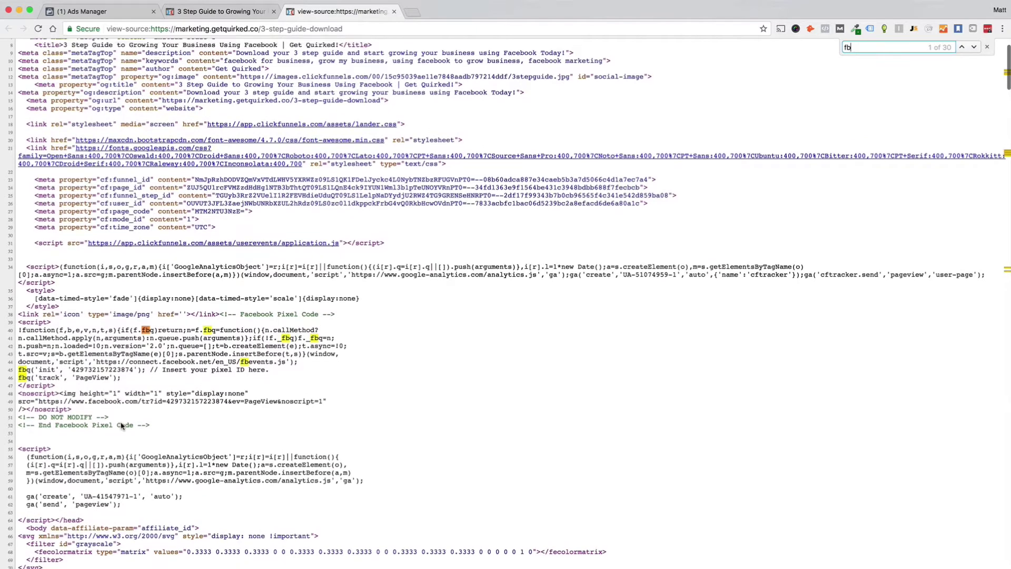
triple_click(151, 427)
left_click_drag(134, 404, 28, 326)
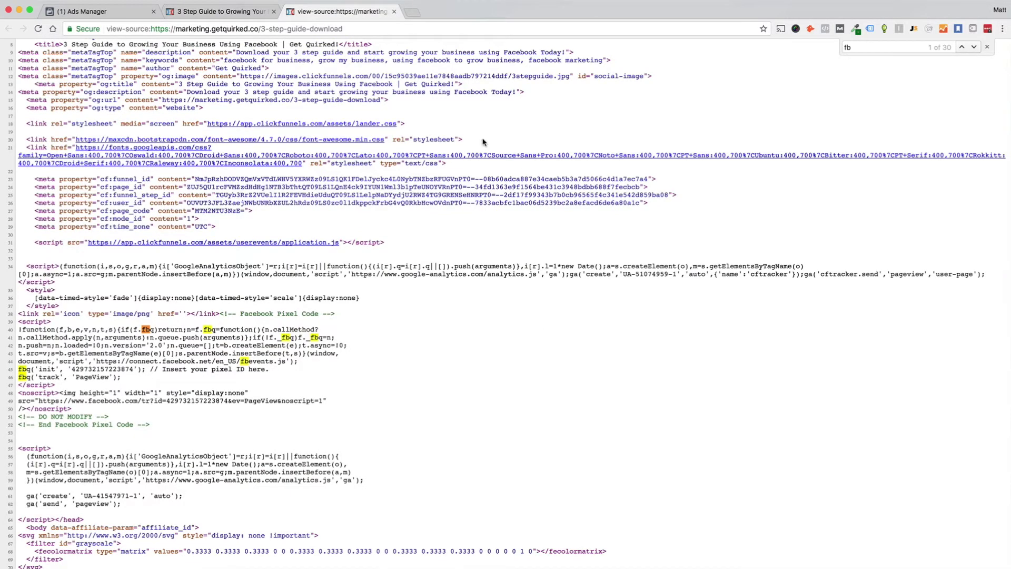
left_click(394, 11)
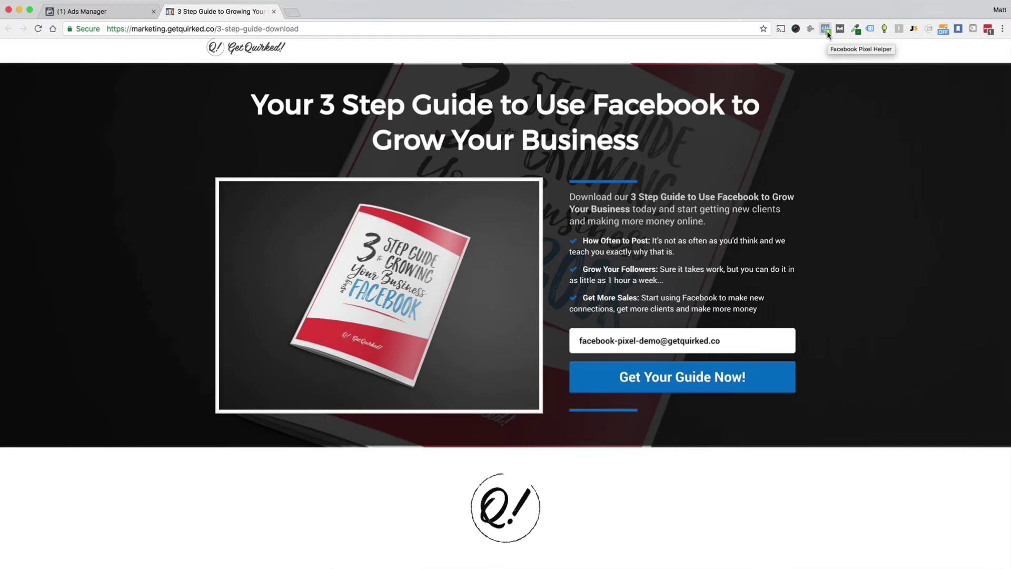
Check the pixel ID that Pixel Helper detects on marketing.getquirked.co
left_click(825, 30)
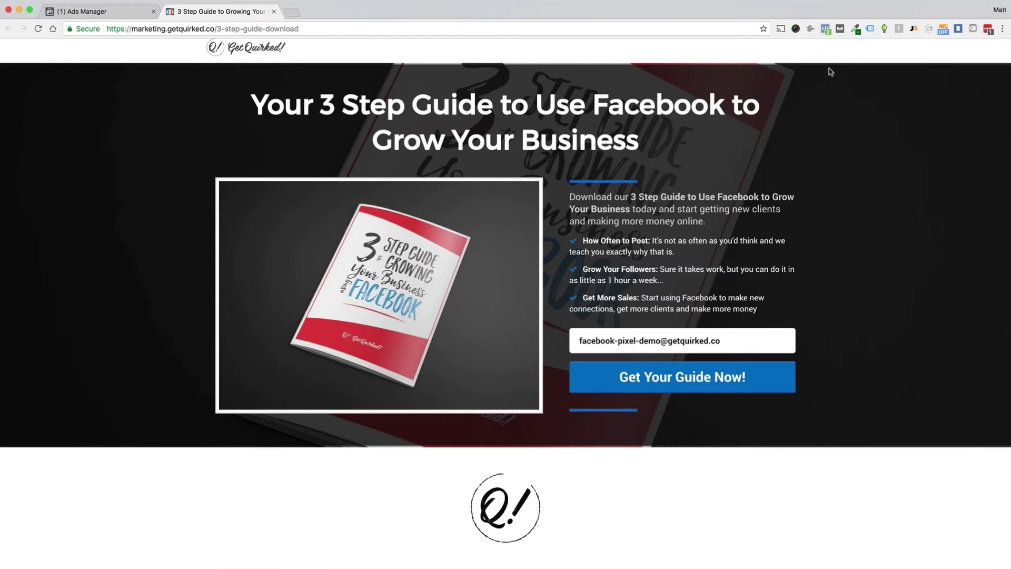
left_click(826, 30)
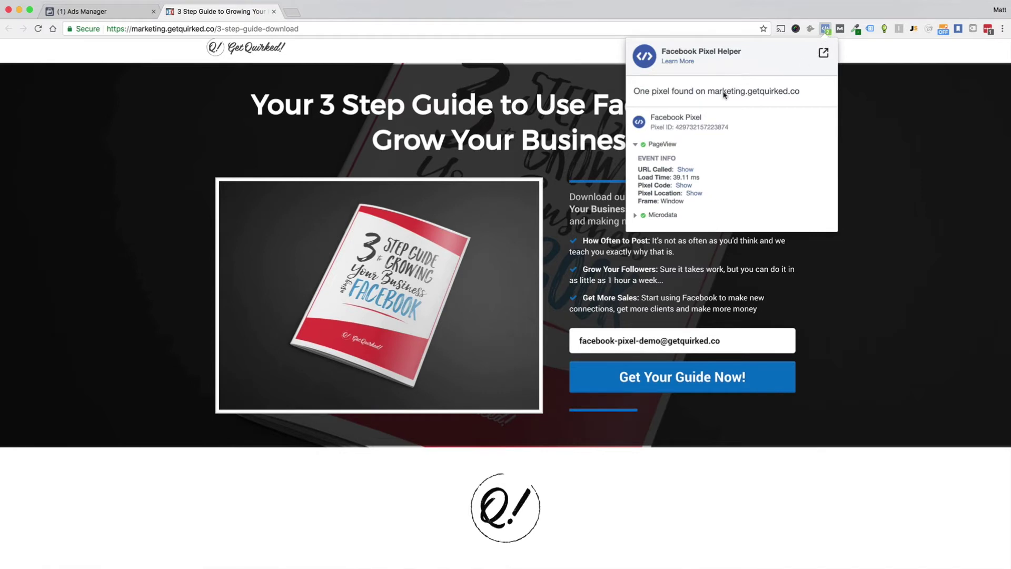
left_click_drag(676, 127, 726, 127)
left_click(727, 128)
View the landing page source and locate the pixel ID in the fbq('init') line
right_click(370, 48)
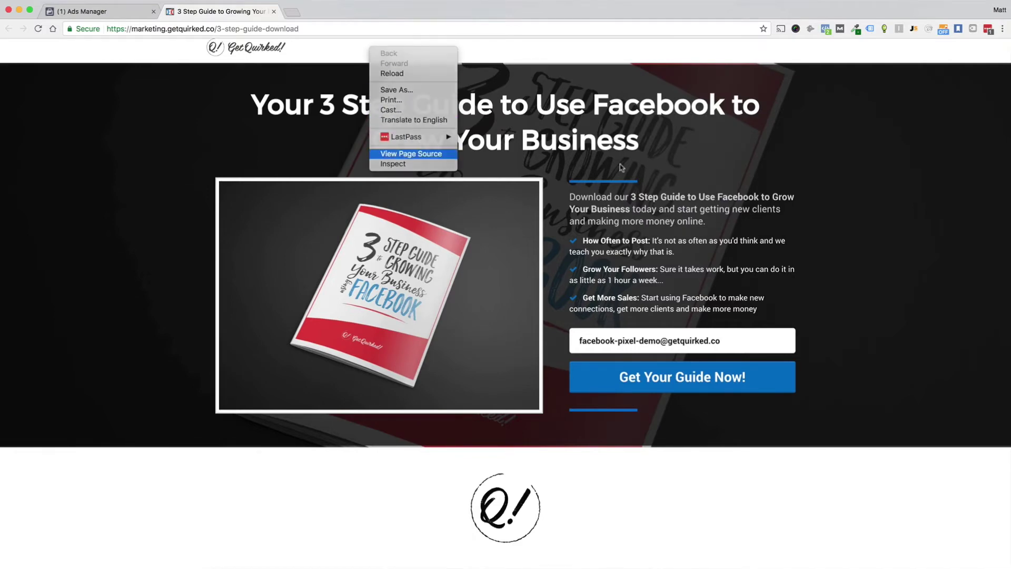
key("Return")
scroll(561, 359, "down", 3)
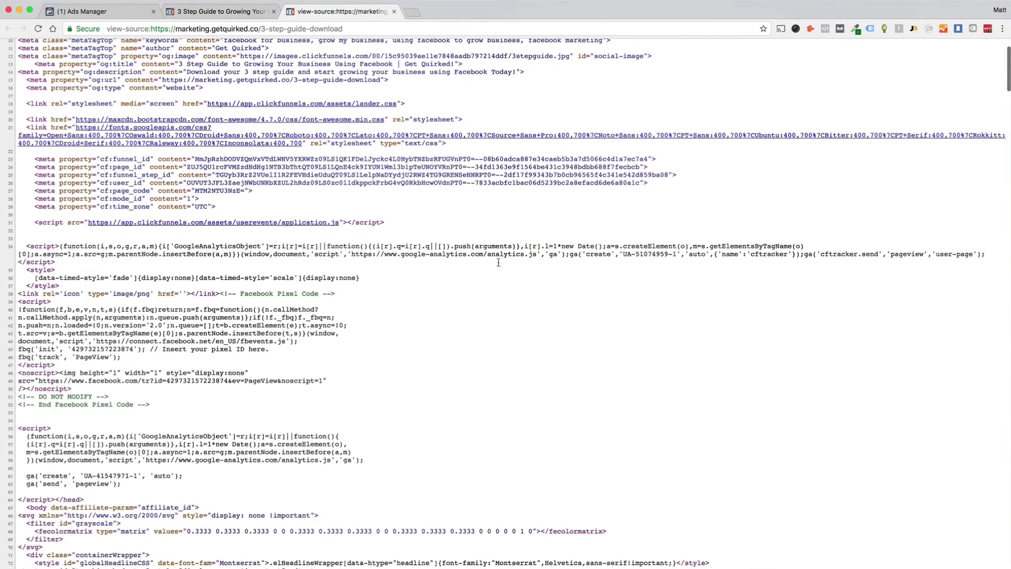
double_click(93, 348)
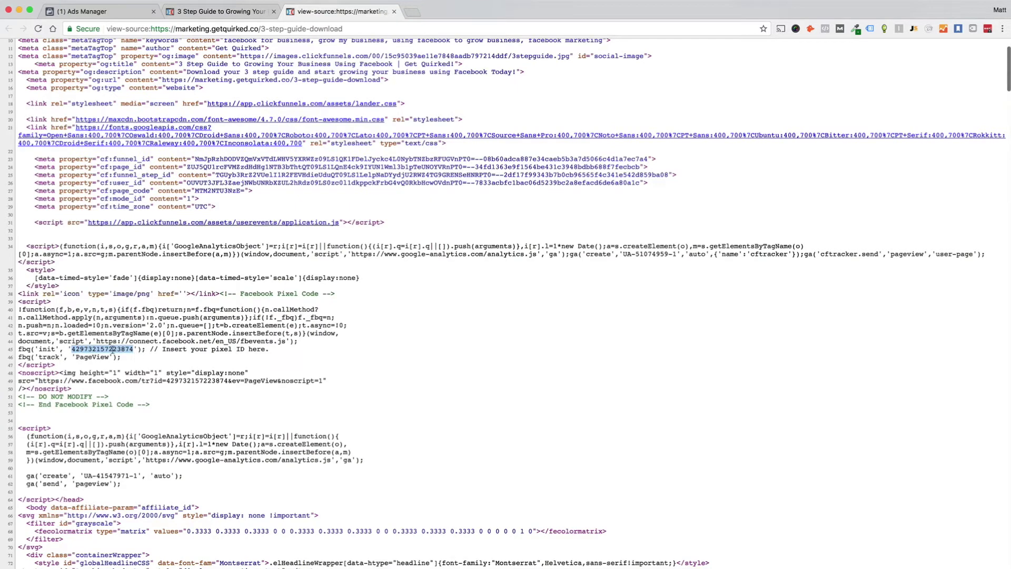
left_click(245, 11)
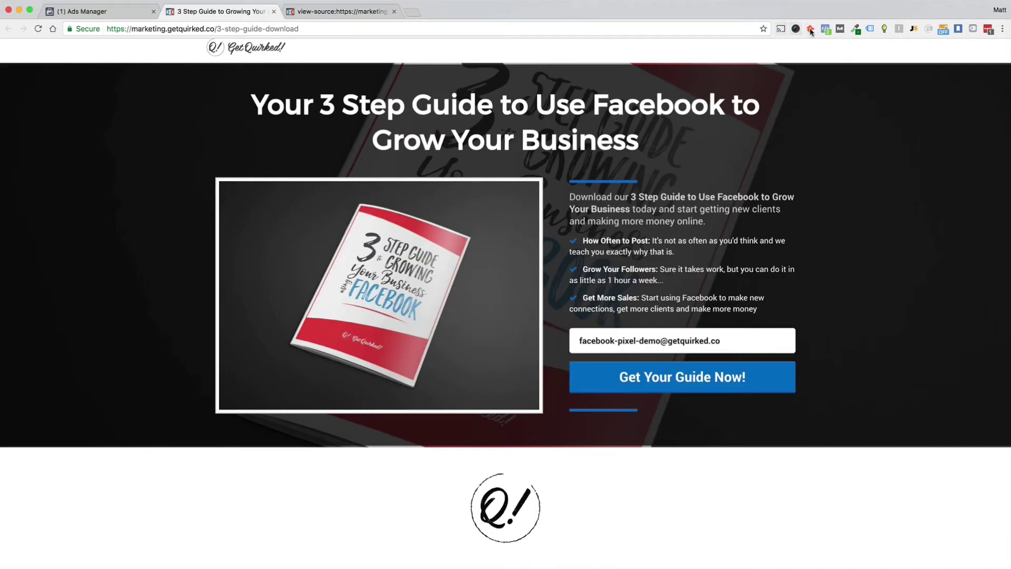
Compare the Pixel Helper ID against the source ID and close the results
left_click(826, 29)
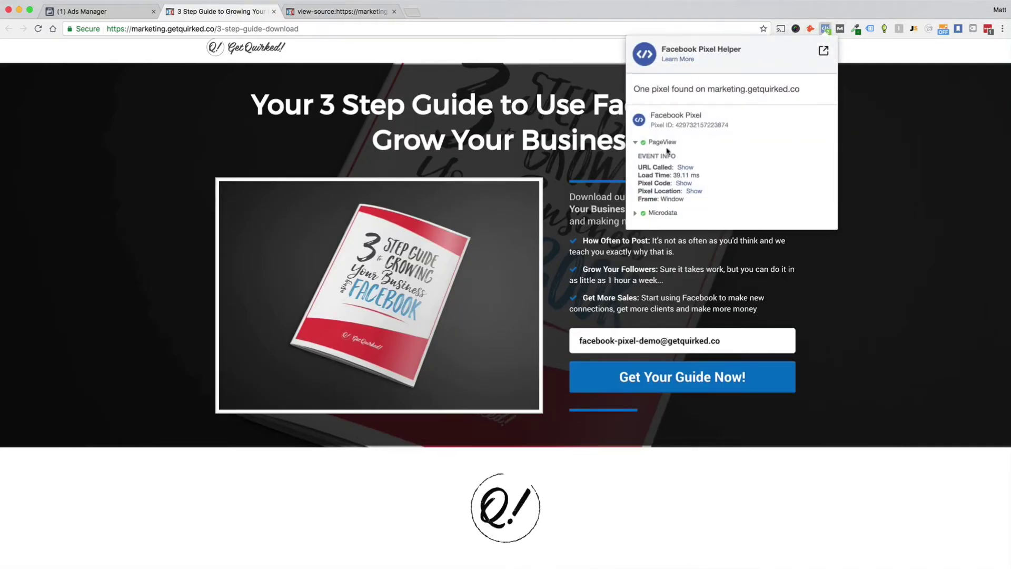
left_click_drag(676, 125, 733, 123)
left_click(749, 162)
left_click(882, 221)
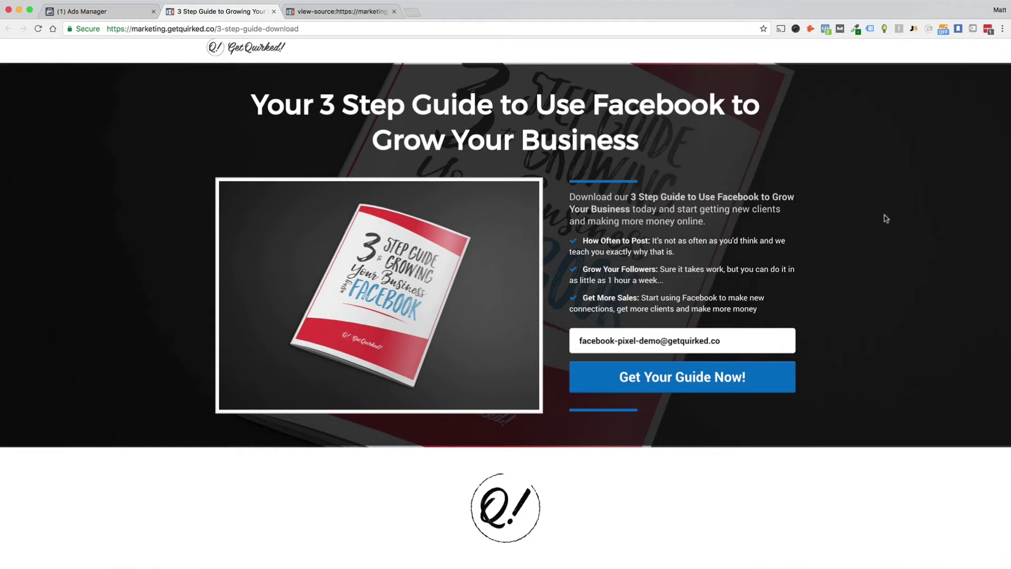
Advance the Install Pixel dialog to the Install Event Code step and read its explanation
left_click(97, 12)
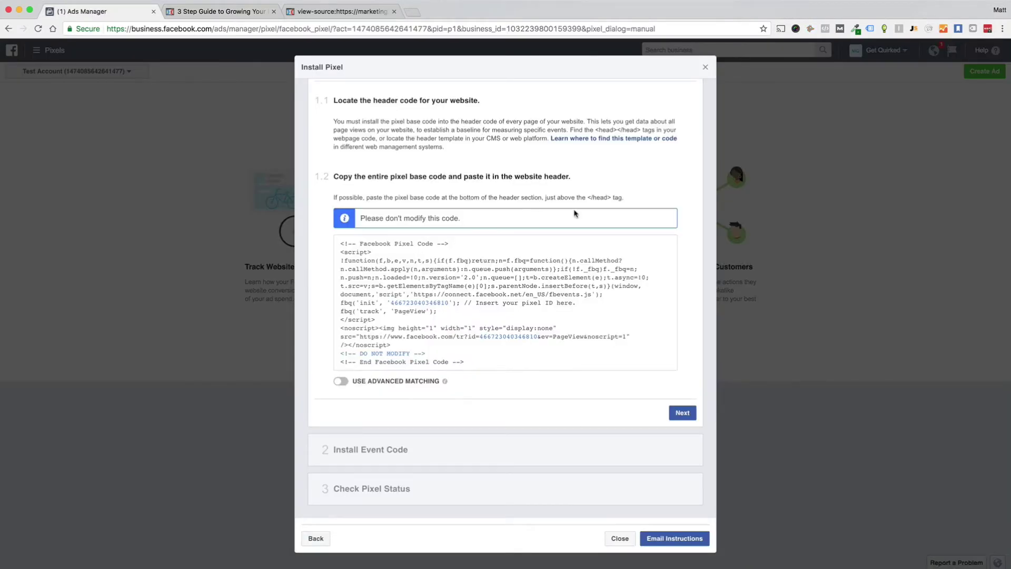
left_click(600, 301)
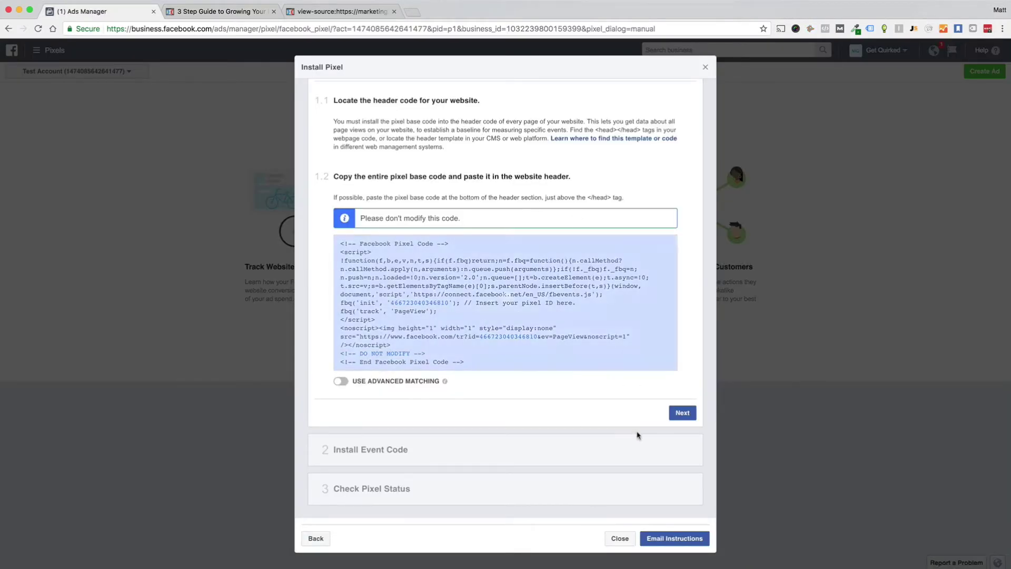
left_click(682, 413)
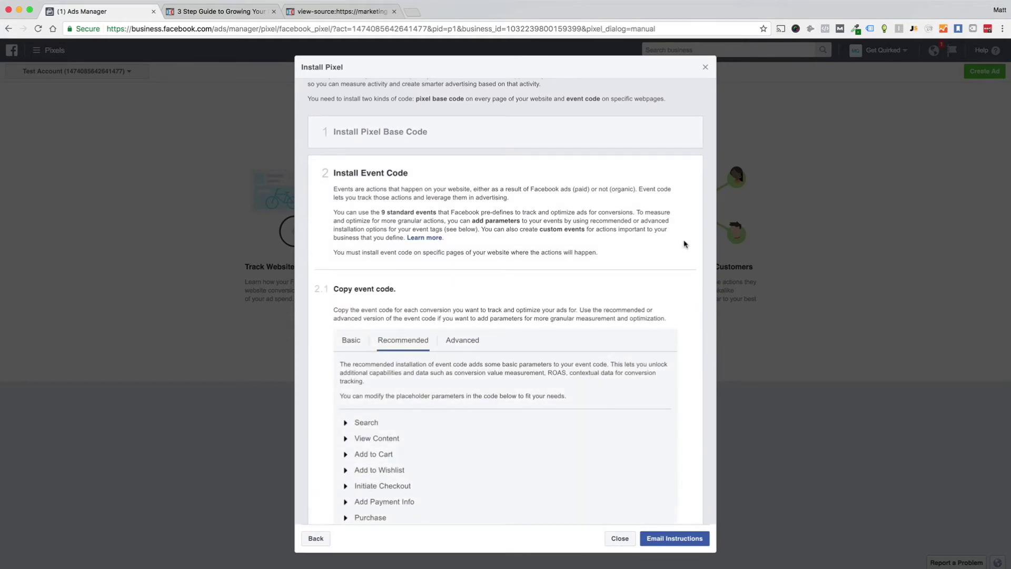
scroll(686, 245, "down", 2)
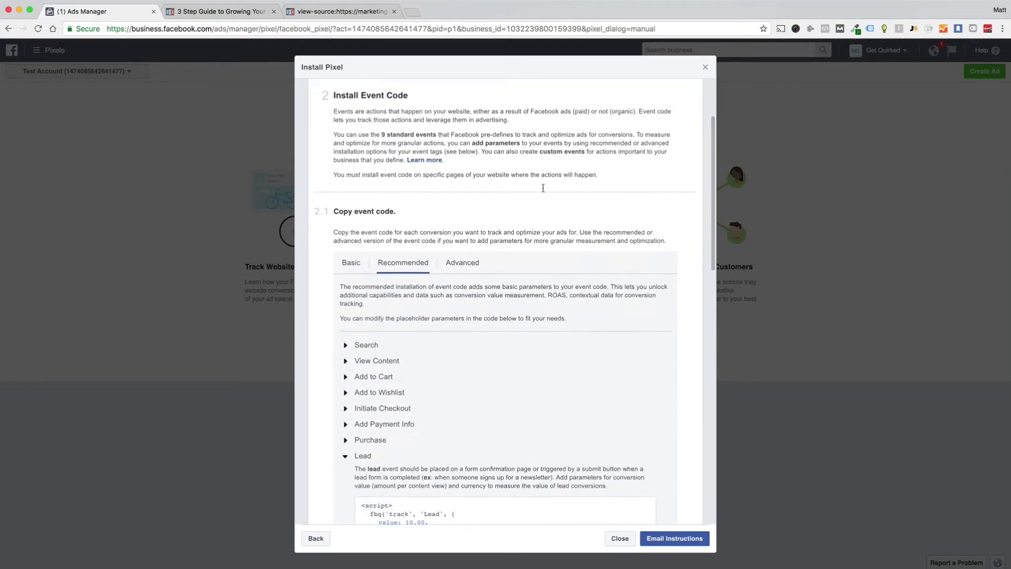
left_click_drag(332, 110, 551, 162)
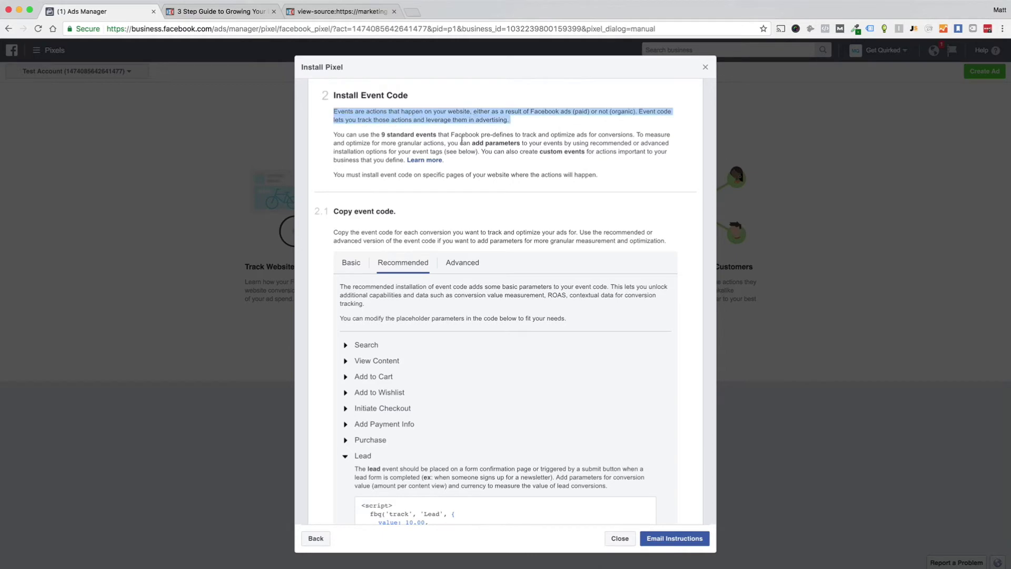
left_click(615, 168)
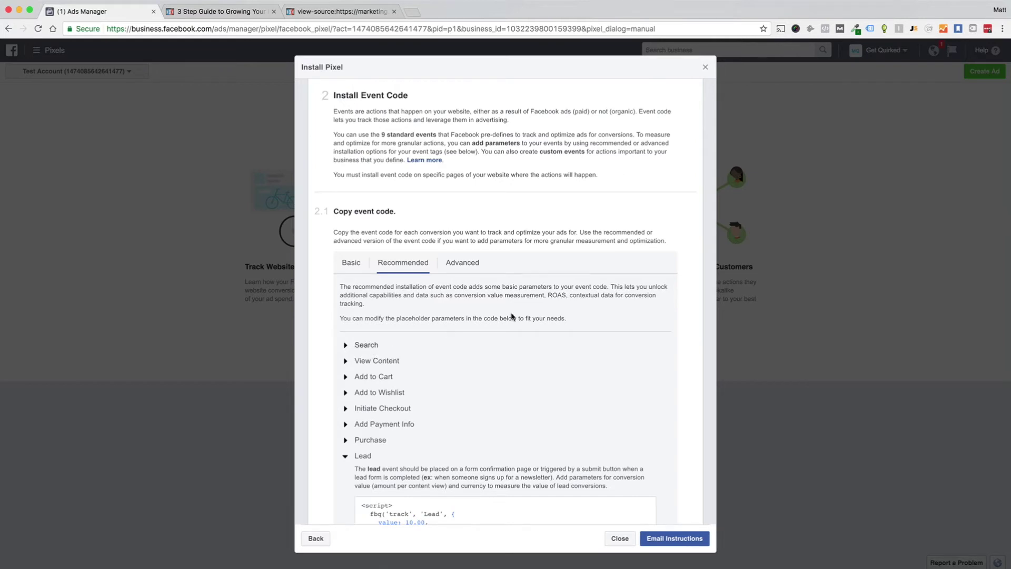
scroll(629, 264, "down", 2)
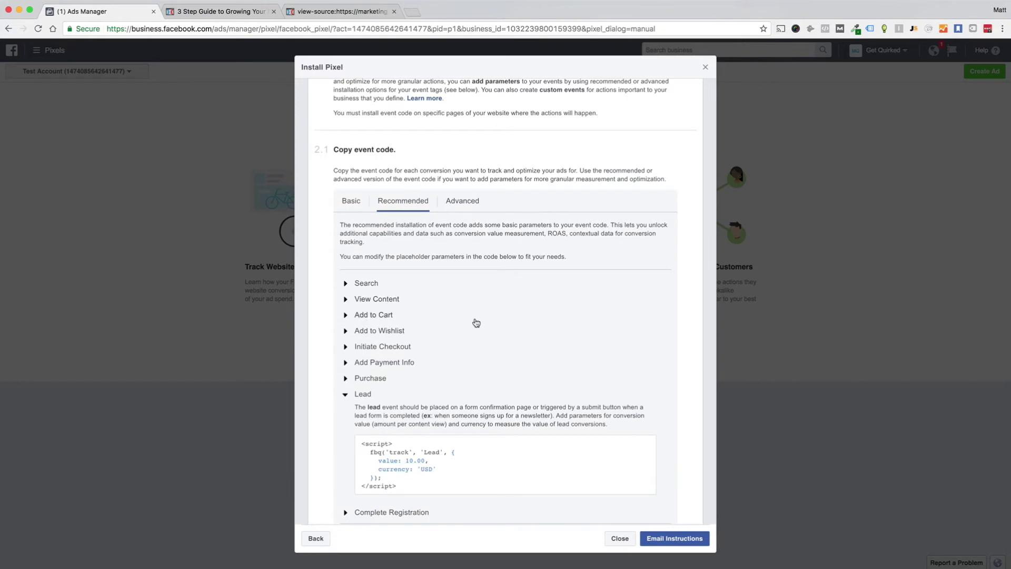
scroll(474, 323, "down", 1)
scroll(418, 320, "up", 1)
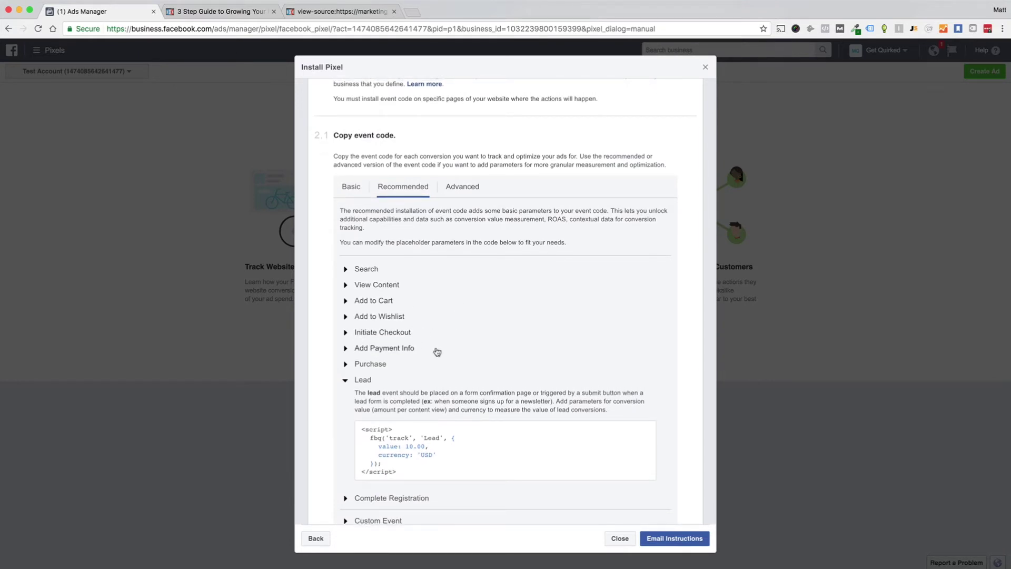
scroll(456, 351, "down", 2)
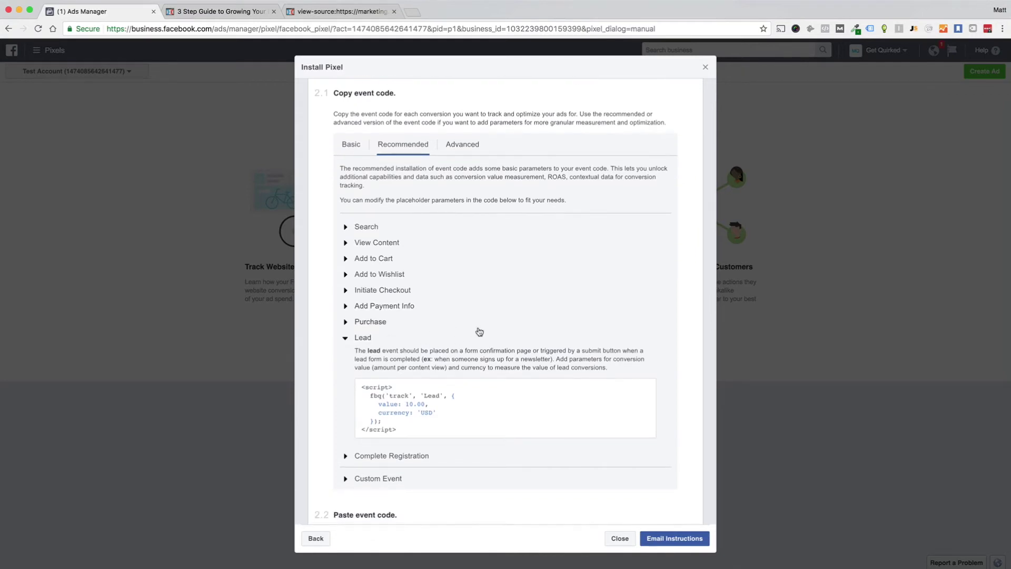
scroll(480, 330, "down", 5)
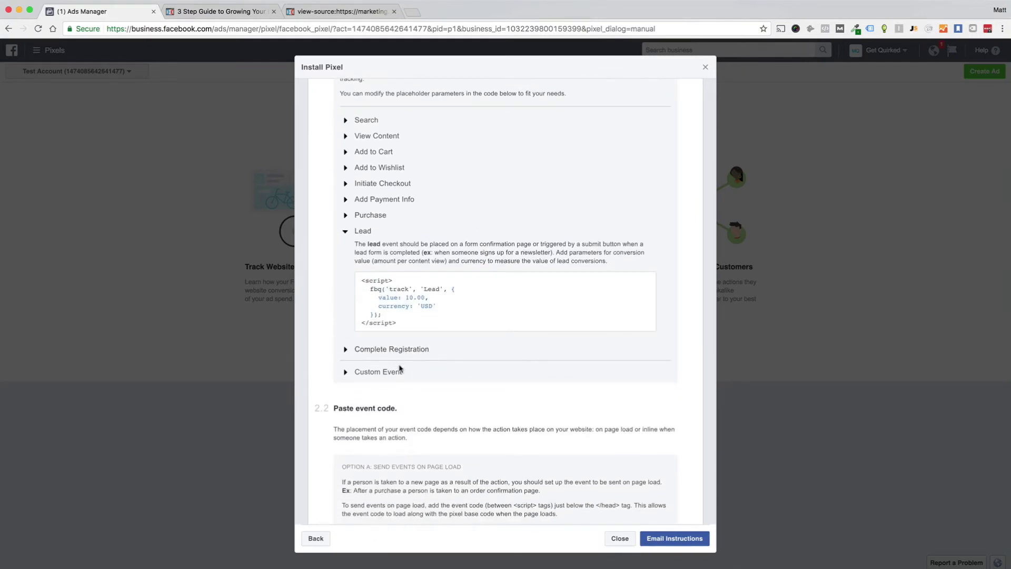
scroll(395, 371, "down", 1)
Expand the Custom Event, Complete Registration and Lead snippets, then switch to the landing page tab
left_click(346, 372)
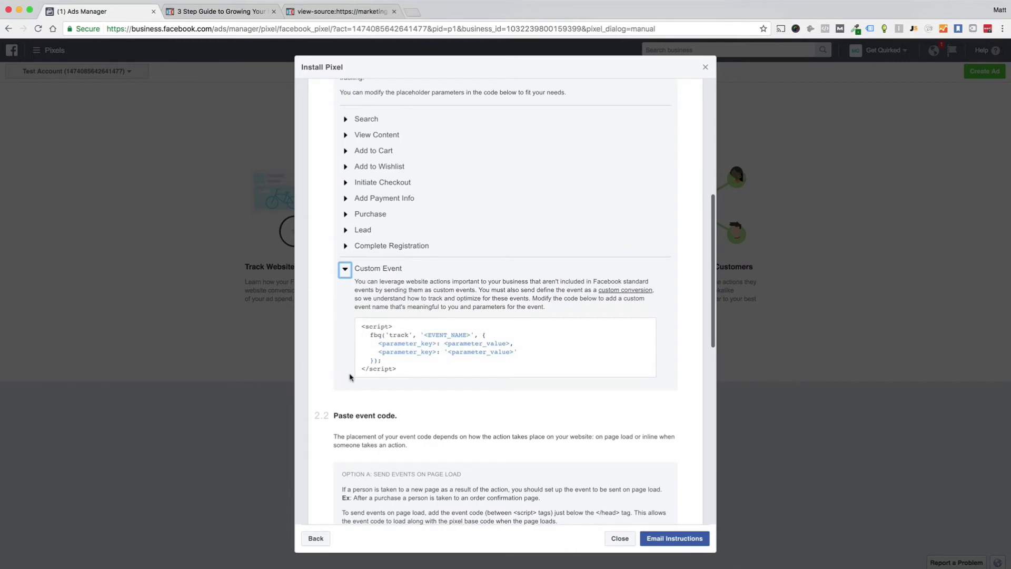
mouse_move(505, 346)
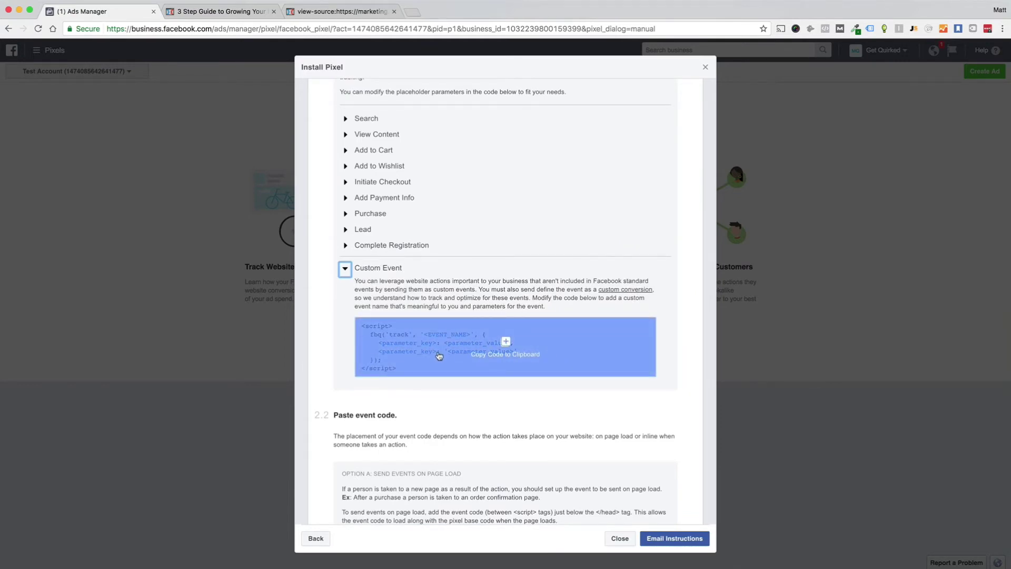
left_click(384, 247)
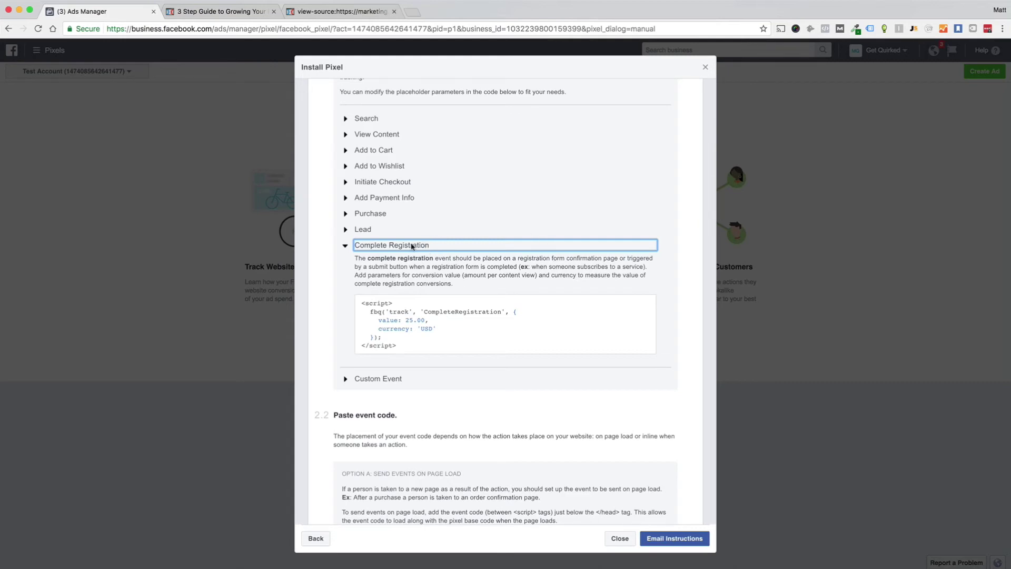
left_click(378, 231)
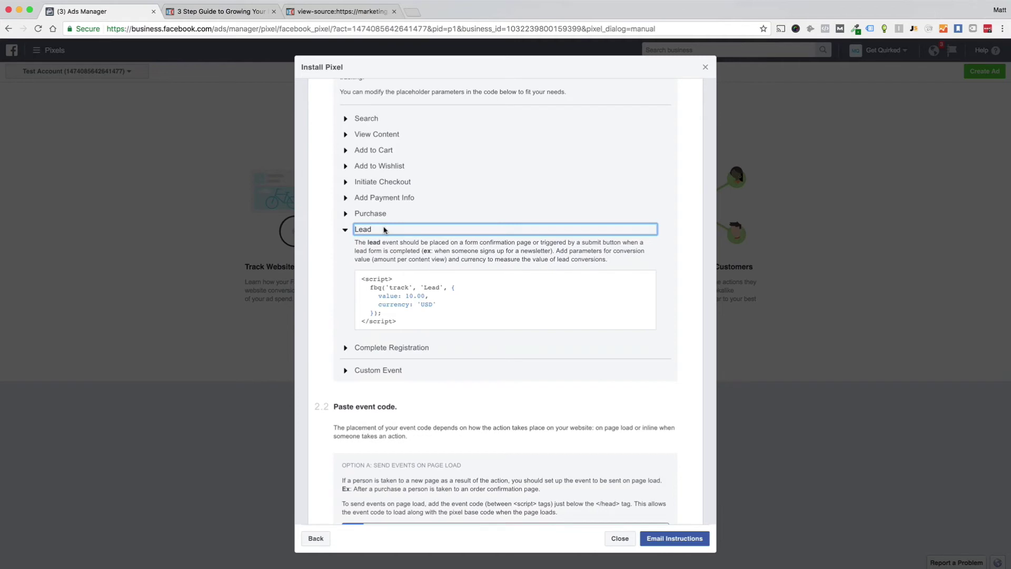
key("ctrl+Tab")
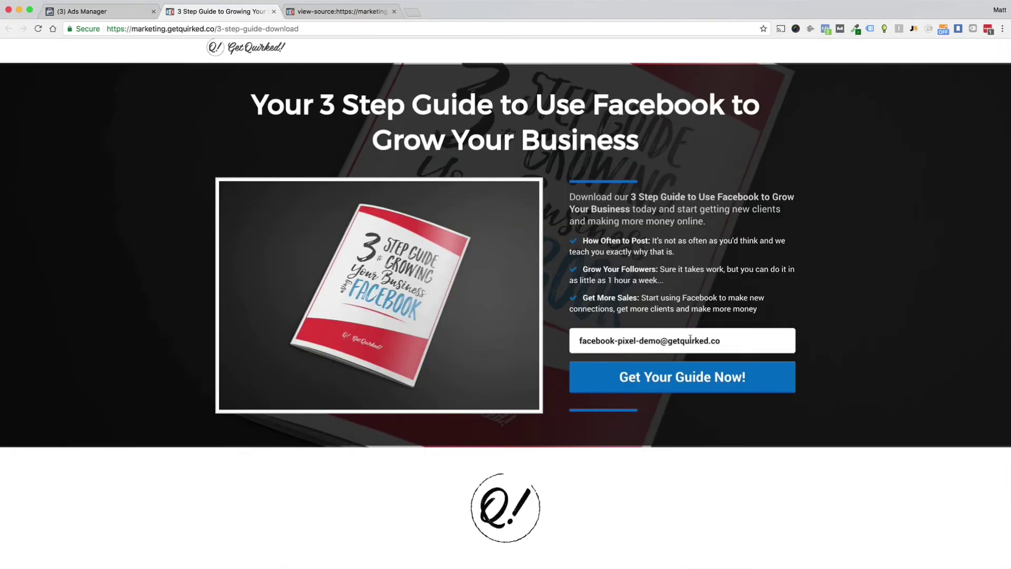
Submit the demo email with 'Get Your Guide Now!' and read the Thanks for downloading message
left_click(729, 341)
key("super+a")
left_click(736, 340)
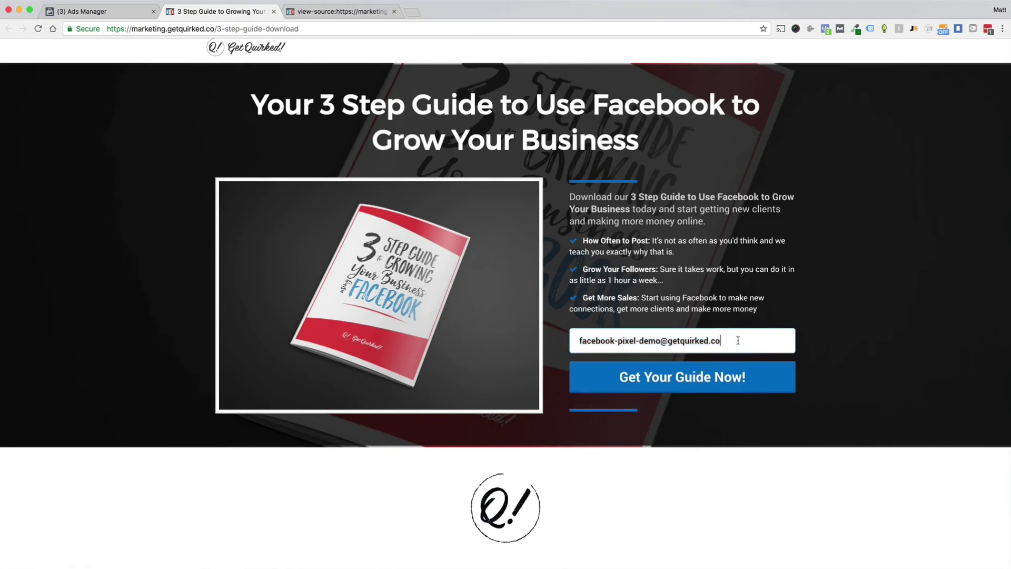
left_click(675, 387)
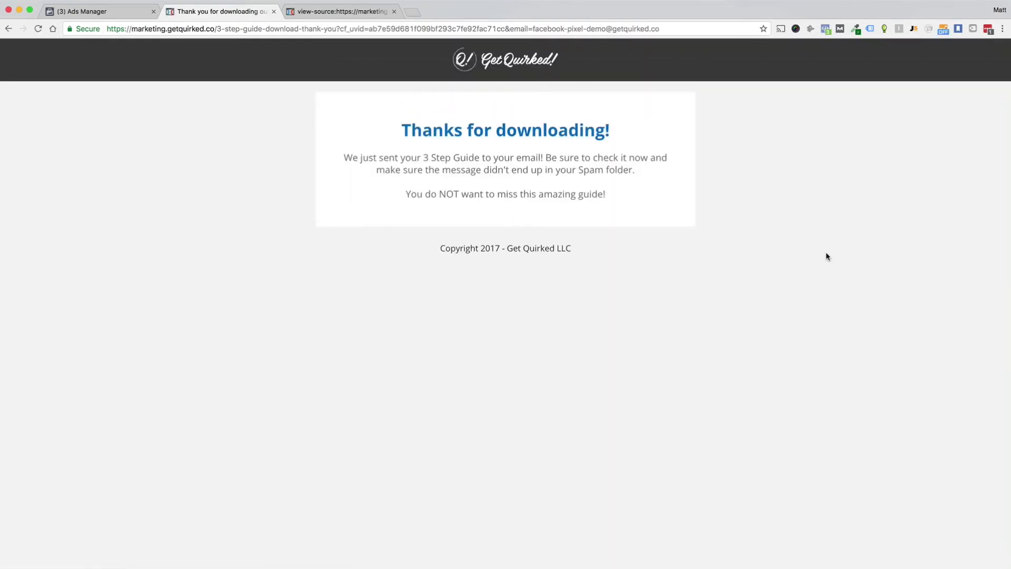
mouse_move(401, 160)
left_mouse_down()
mouse_move(542, 170)
mouse_move(608, 187)
left_mouse_up()
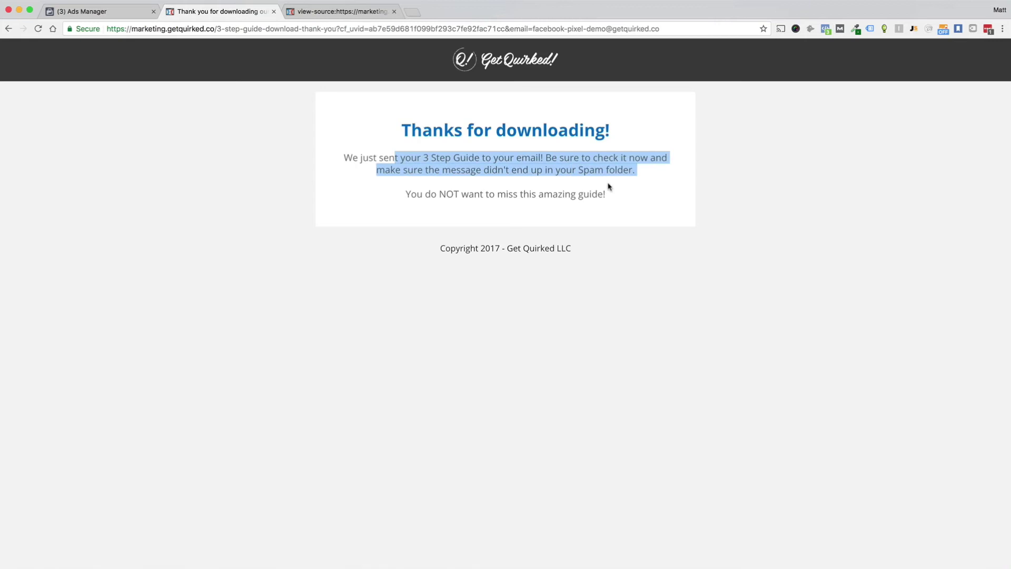
left_click(611, 187)
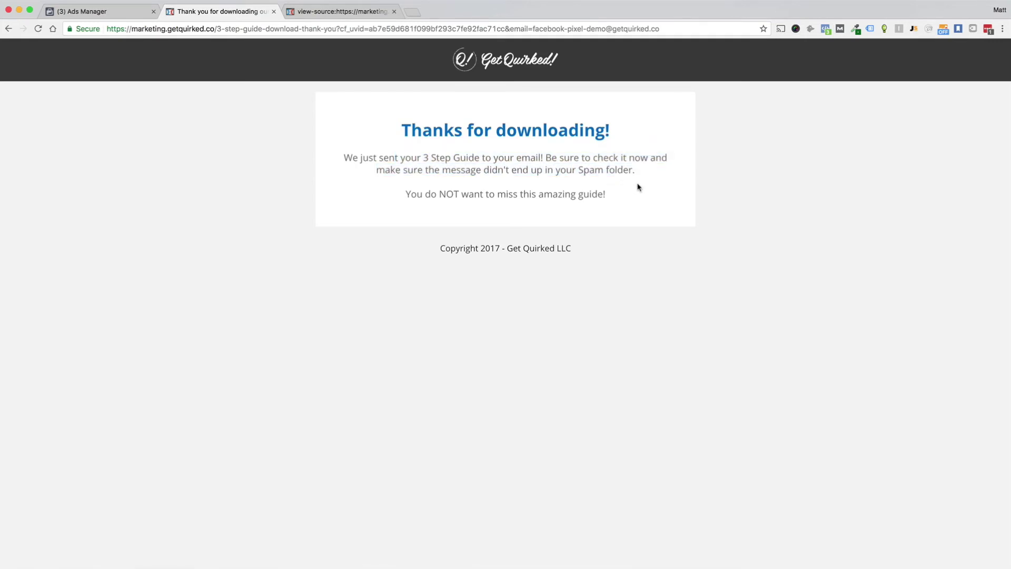
Confirm PageView and CompleteRegistration firing in Pixel Helper on the thank-you page, with event details expanded
left_click(826, 30)
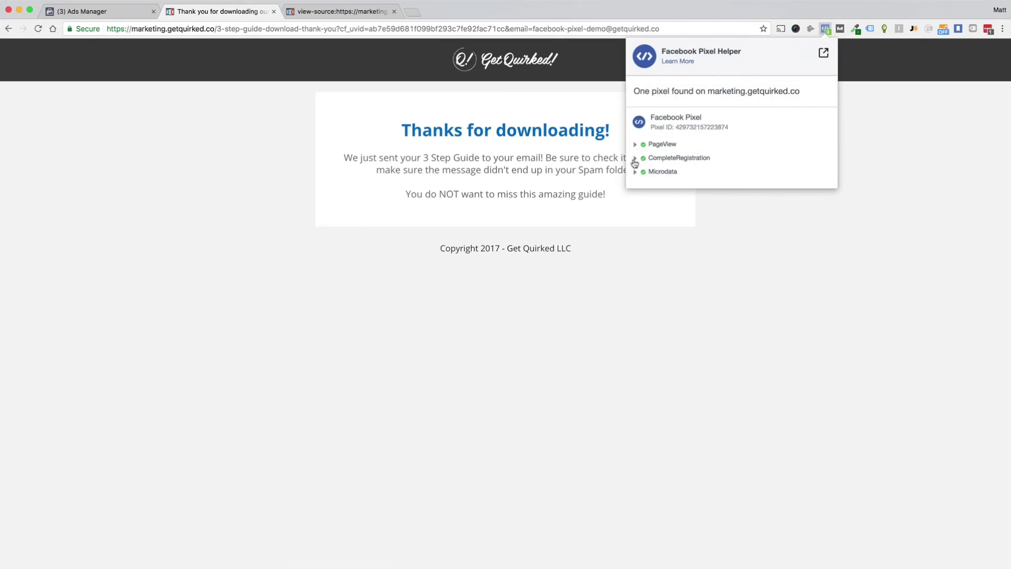
left_click(634, 162)
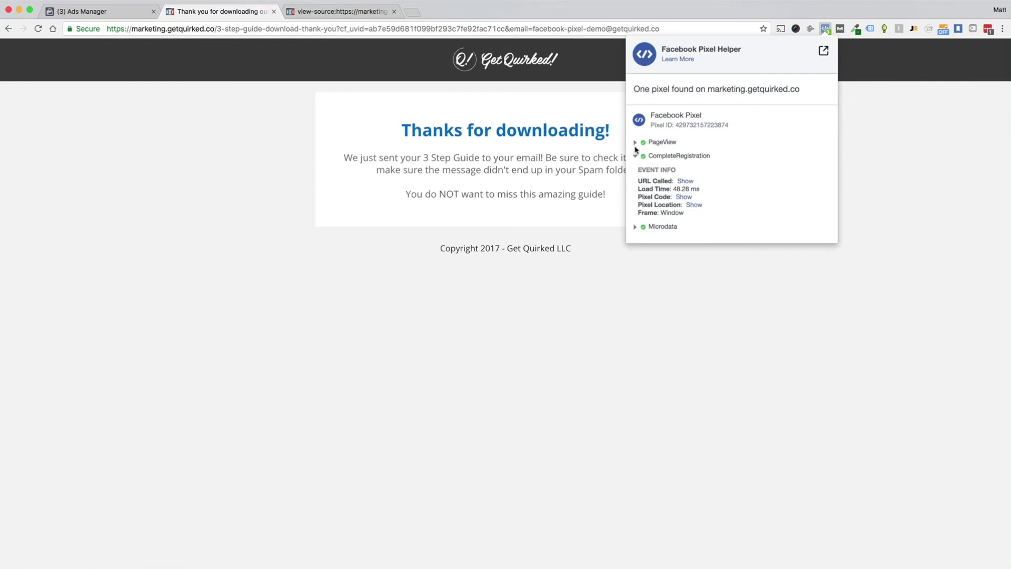
left_click(635, 144)
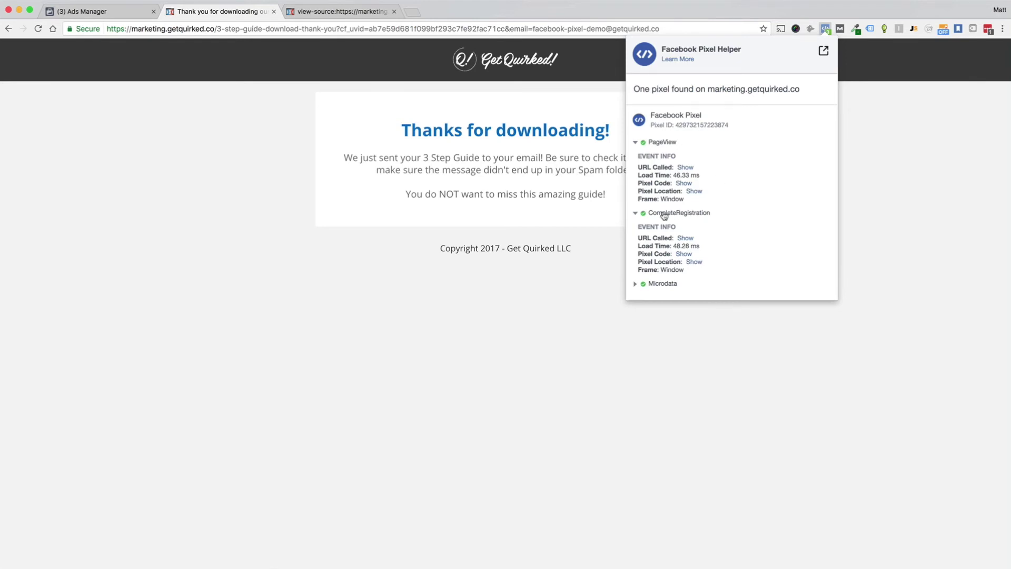
left_click_drag(664, 216, 717, 216)
left_click(731, 218)
left_click_drag(675, 245, 701, 253)
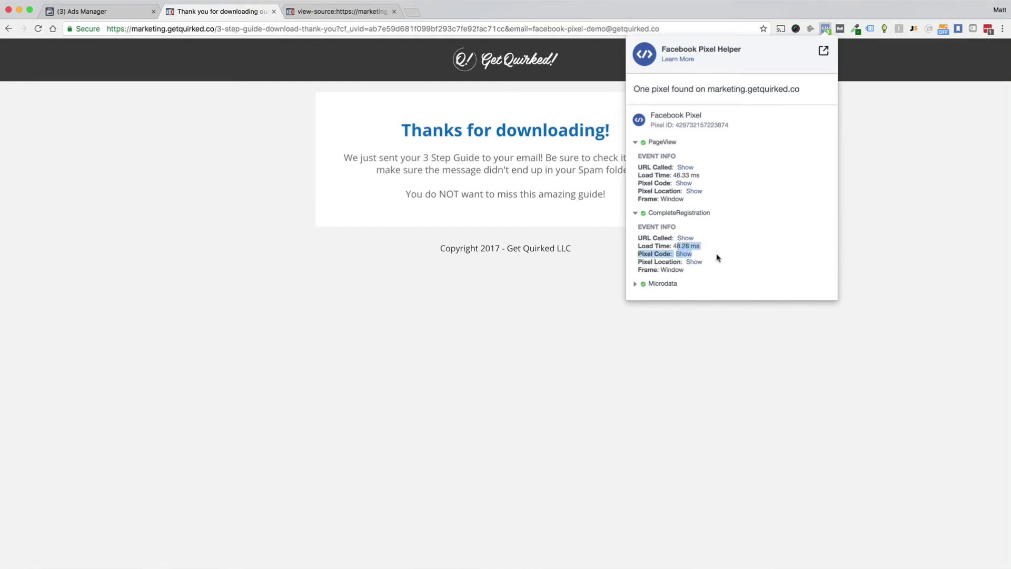
left_click(718, 259)
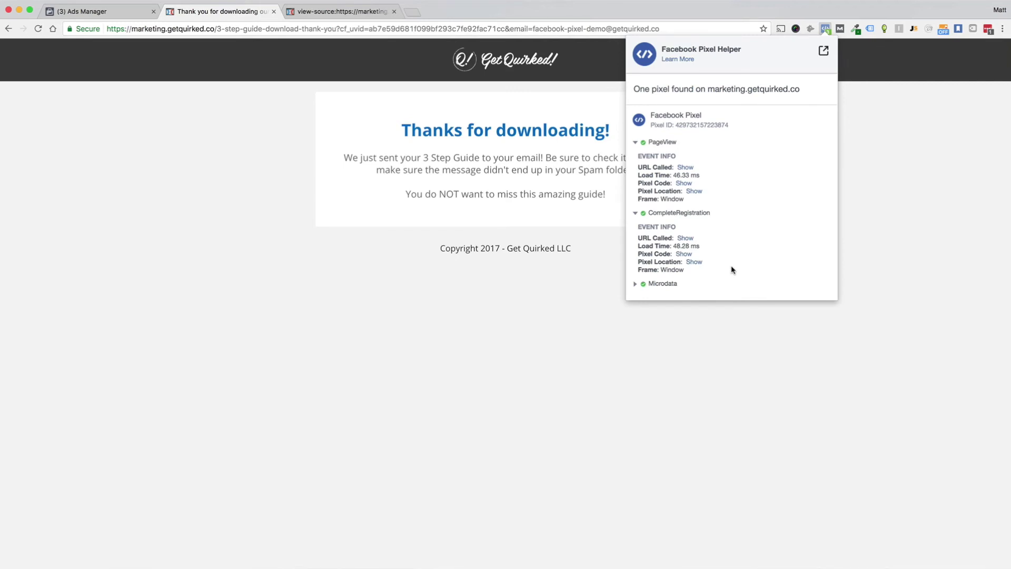
Copy the Lead event code, dismiss the Install Pixel dialog and return to the thank-you page
key("ctrl+shift+Tab")
scroll(632, 252, "down", 1)
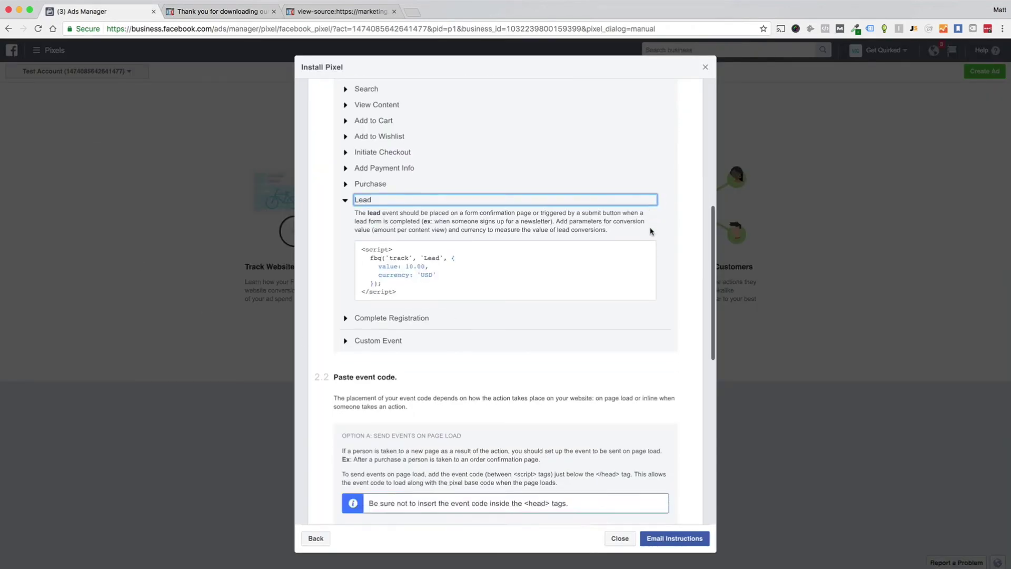
scroll(651, 231, "down", 3)
scroll(677, 229, "up", 3)
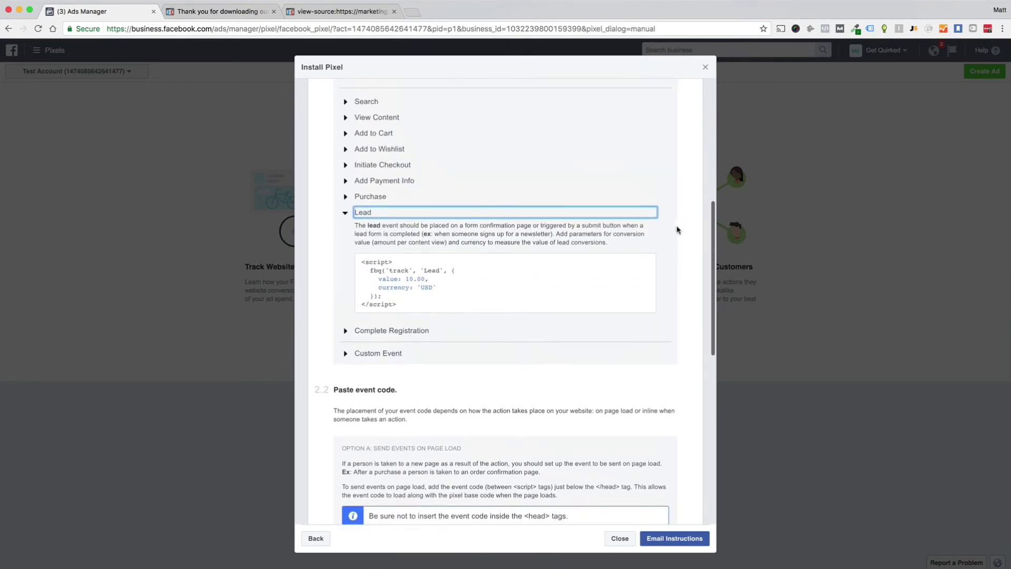
mouse_move(505, 271)
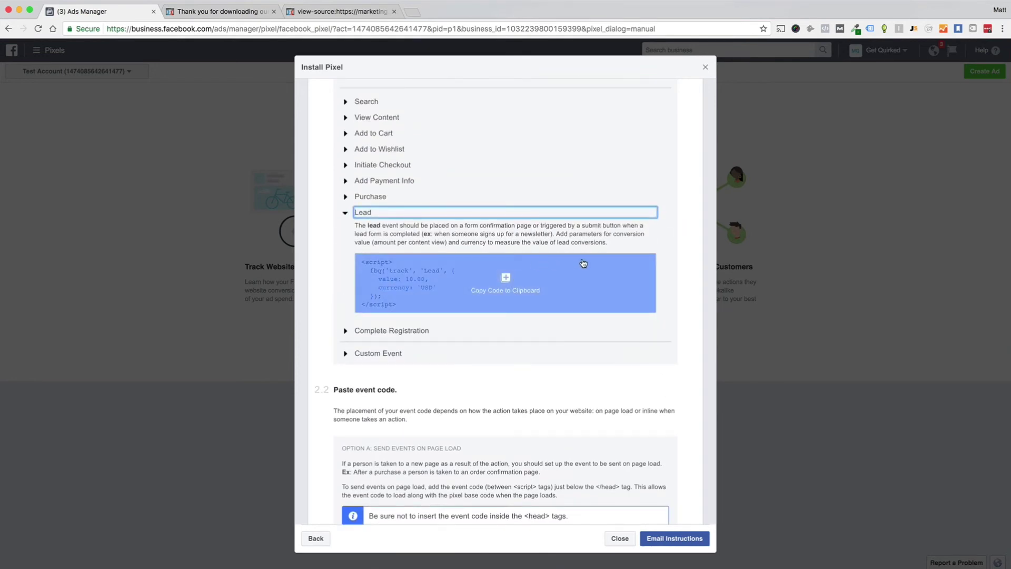
scroll(583, 263, "down", 2)
scroll(583, 264, "up", 3)
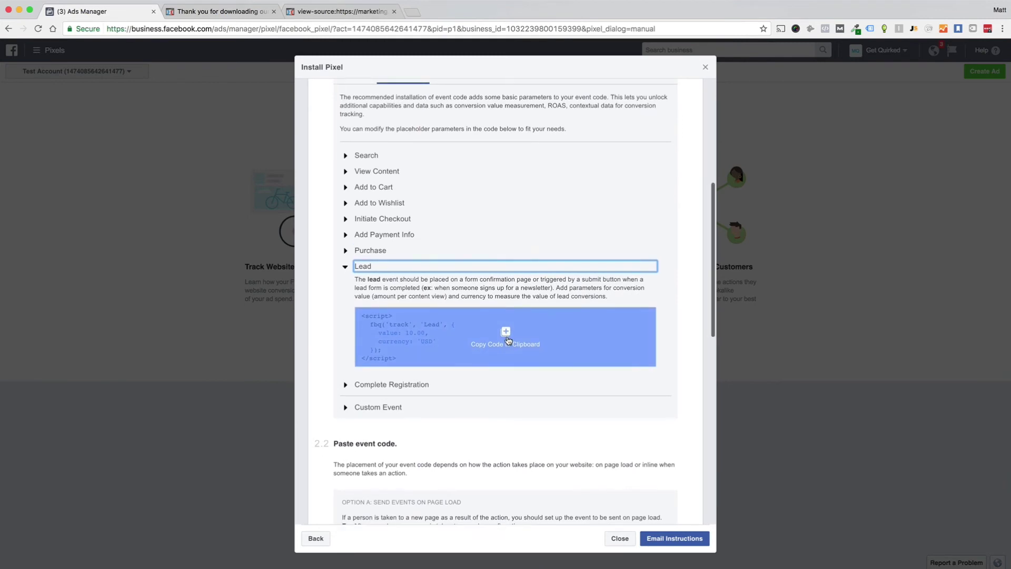
left_click(508, 340)
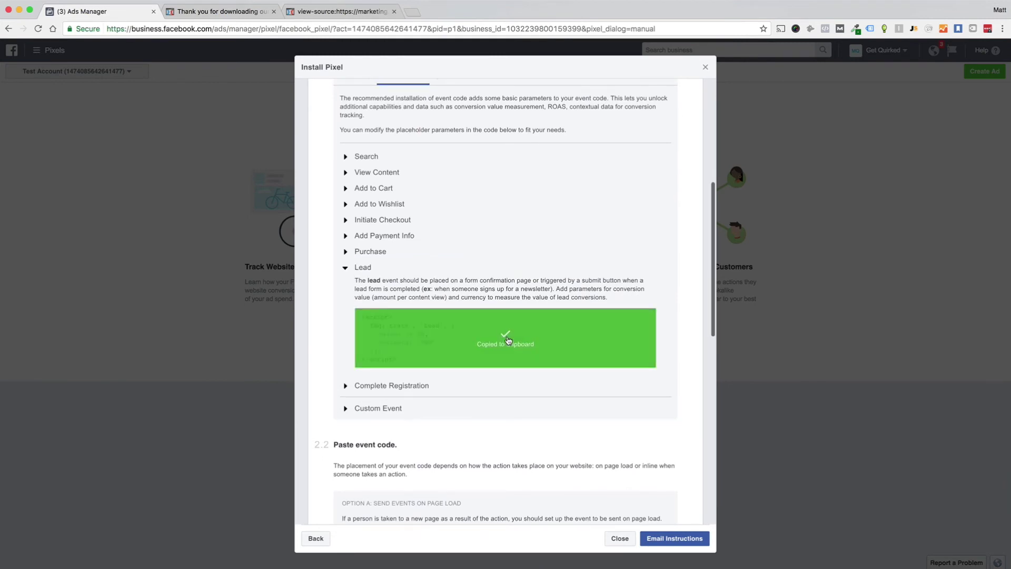
left_click(797, 238)
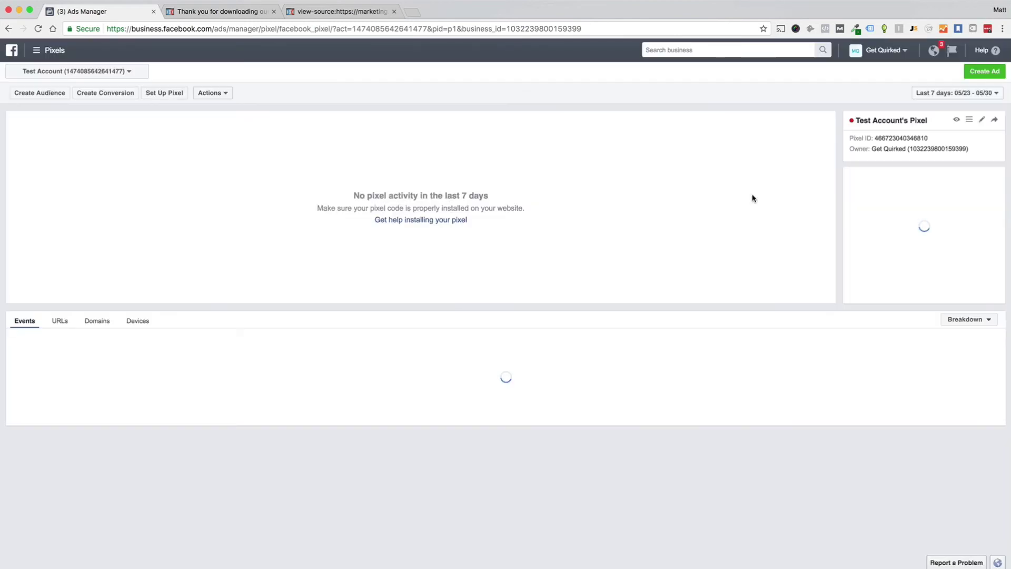
left_click(213, 11)
right_click(633, 58)
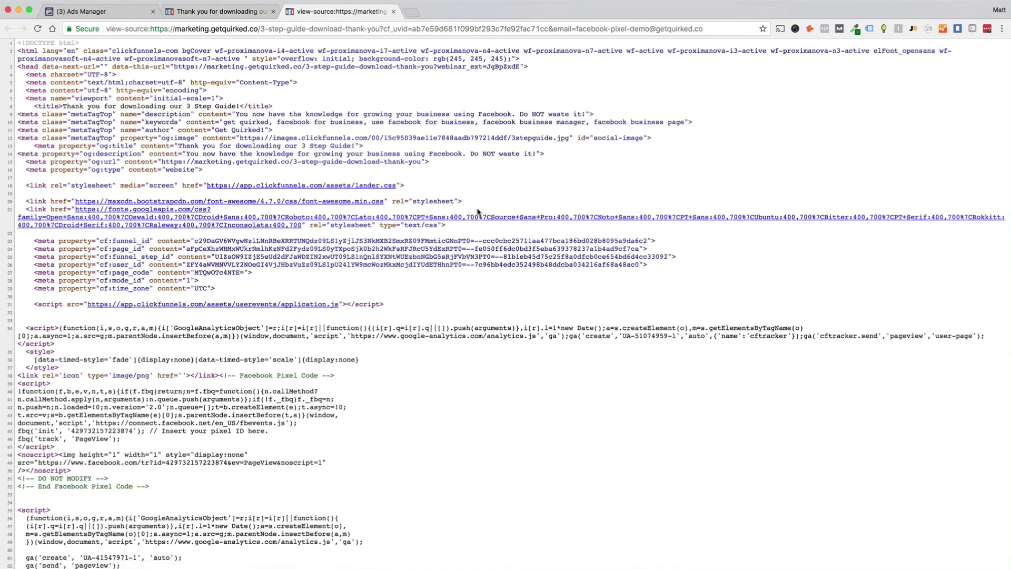
scroll(521, 237, "down", 2)
Search the page source for 'complete' to locate the CompleteRegistration call, then switch to Sublime Text
key("super+f")
type("compl")
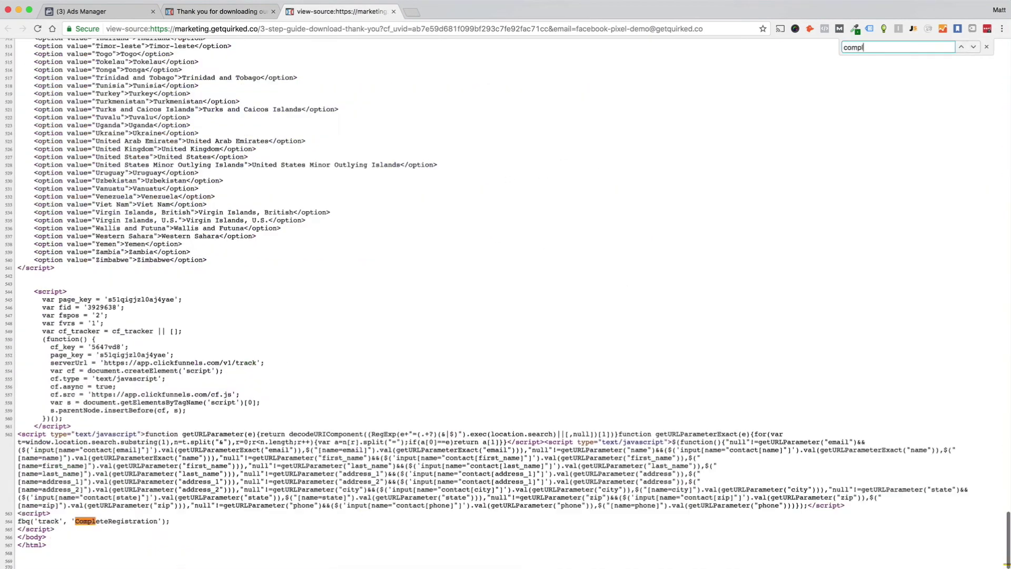
type("ete")
left_click(320, 395)
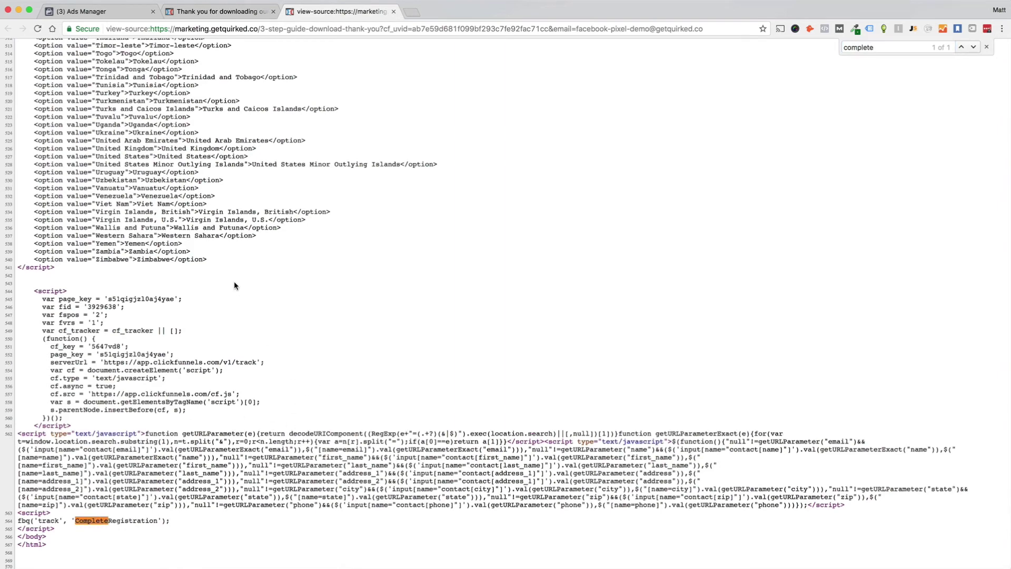
scroll(234, 309, "down", 2)
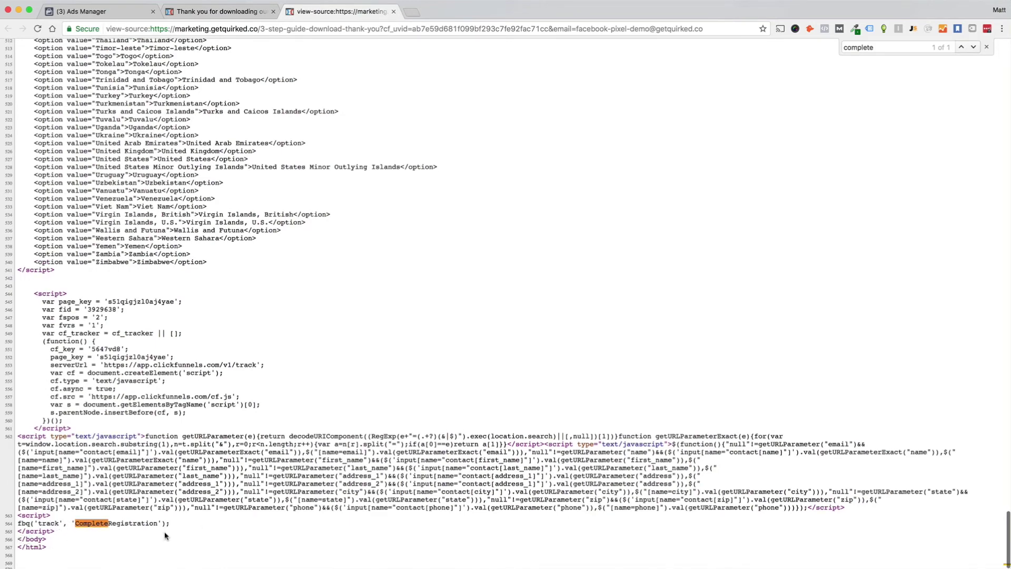
key("super+Tab")
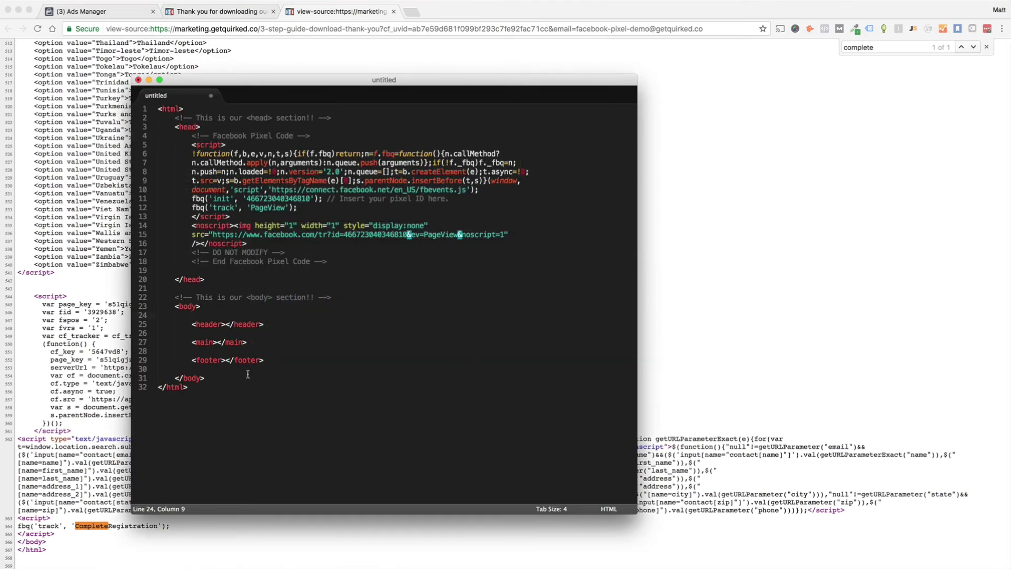
left_click(226, 360)
key("Return")
key("Return")
key("super+v")
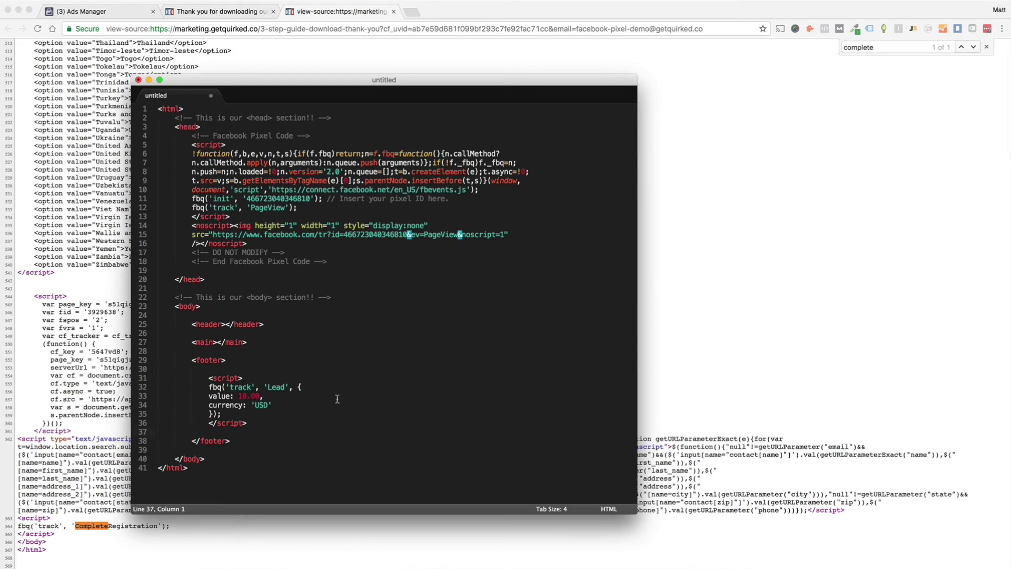
key("super+z")
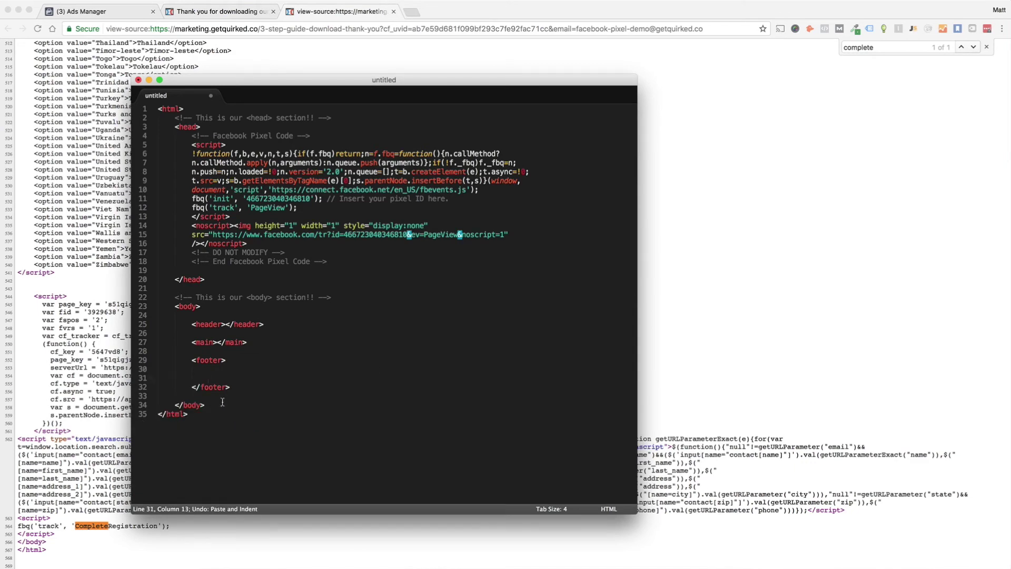
key("super+z")
left_click(215, 388)
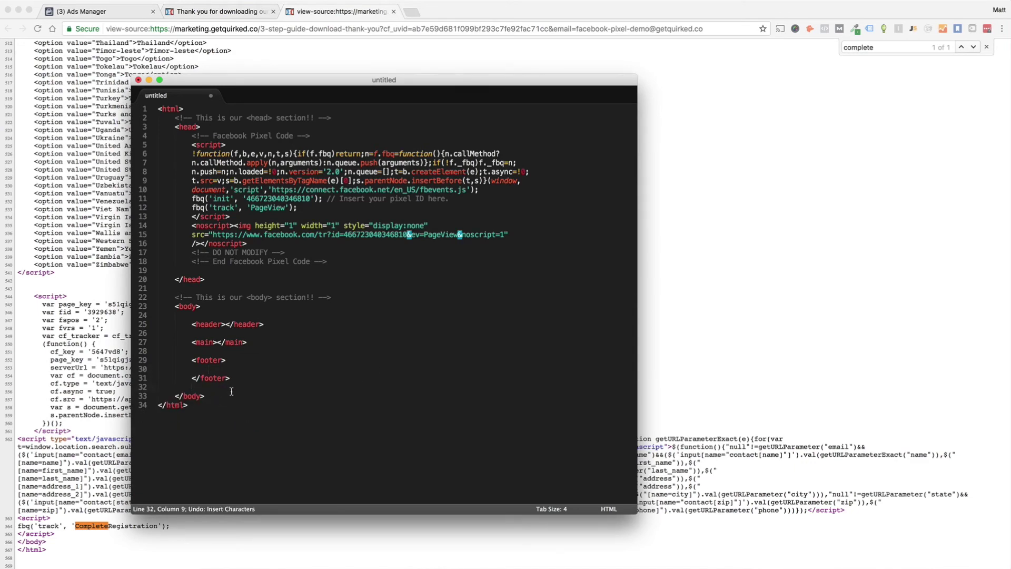
key("Return")
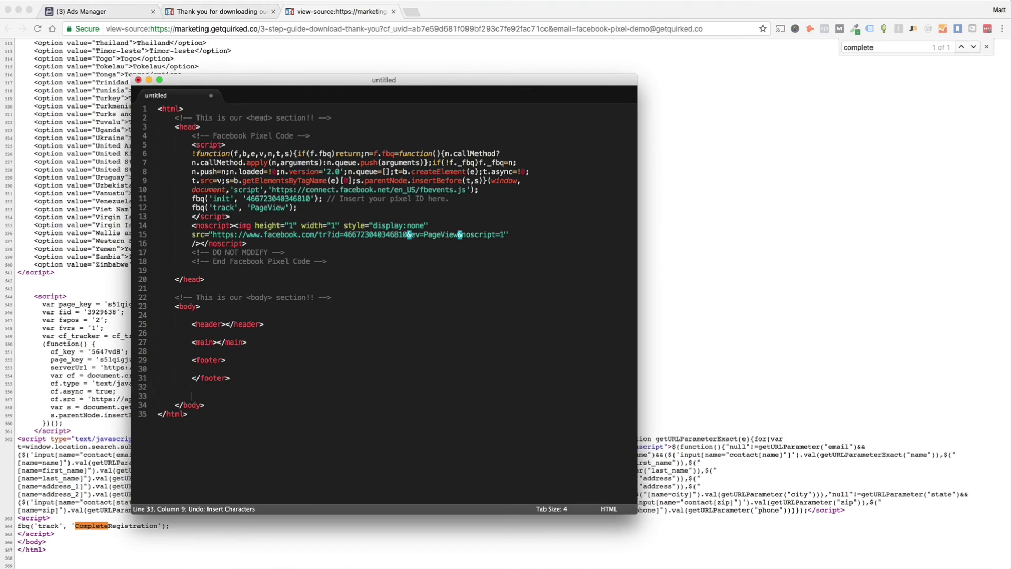
key("super+v")
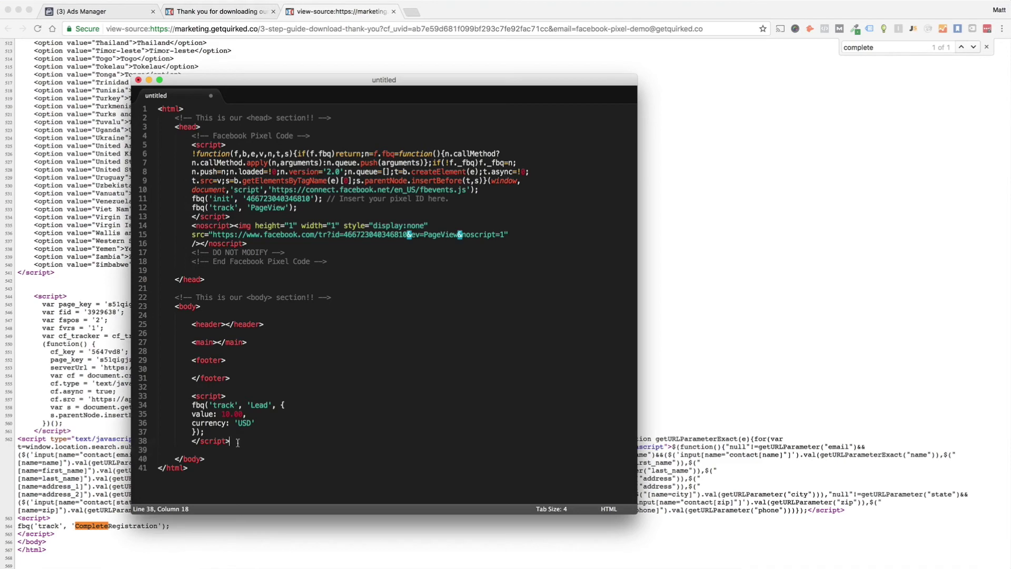
left_click_drag(237, 442, 190, 396)
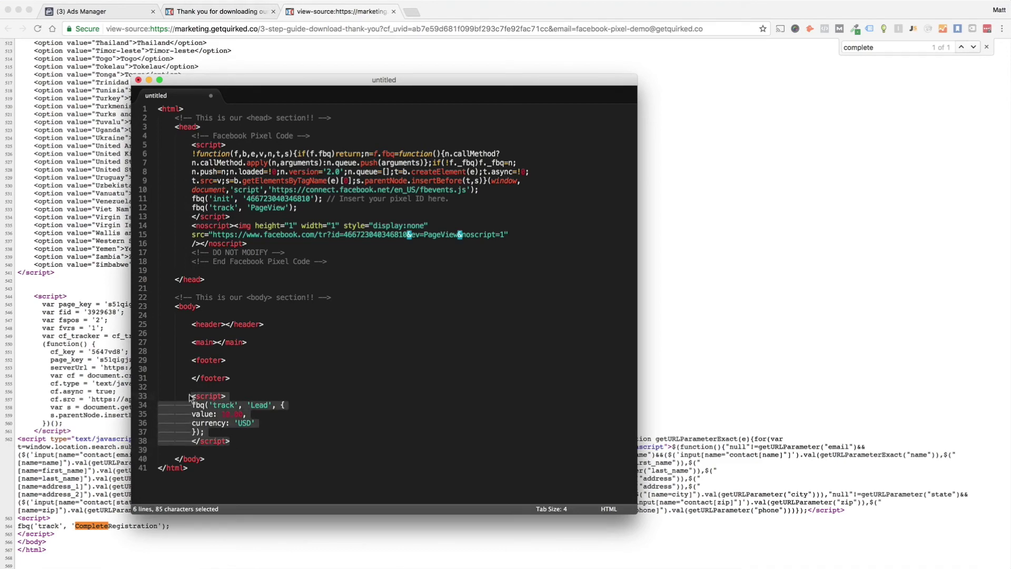
mouse_move(338, 261)
left_mouse_down()
mouse_move(202, 162)
mouse_move(192, 136)
left_mouse_up()
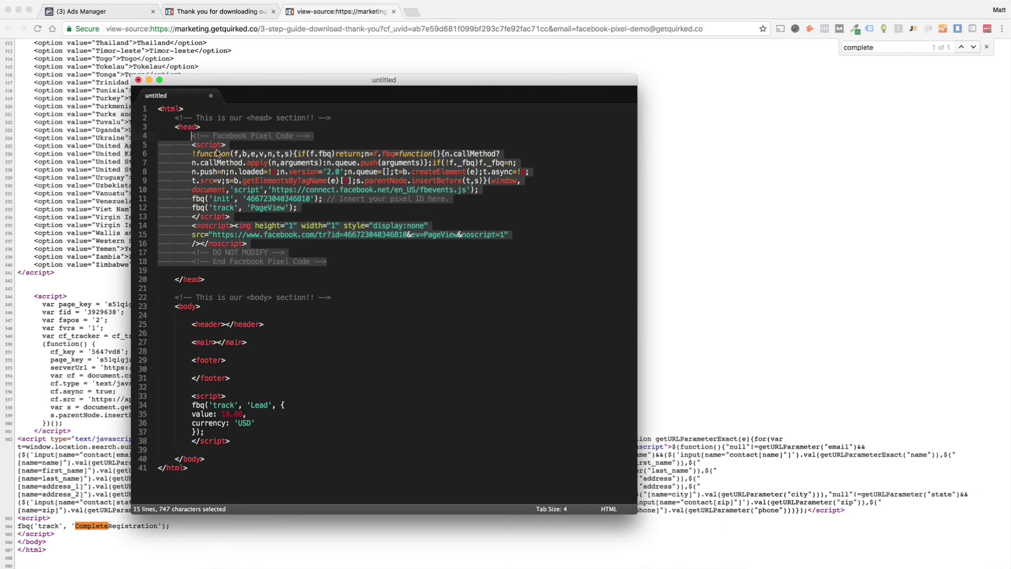
left_click(229, 126)
left_click(229, 225)
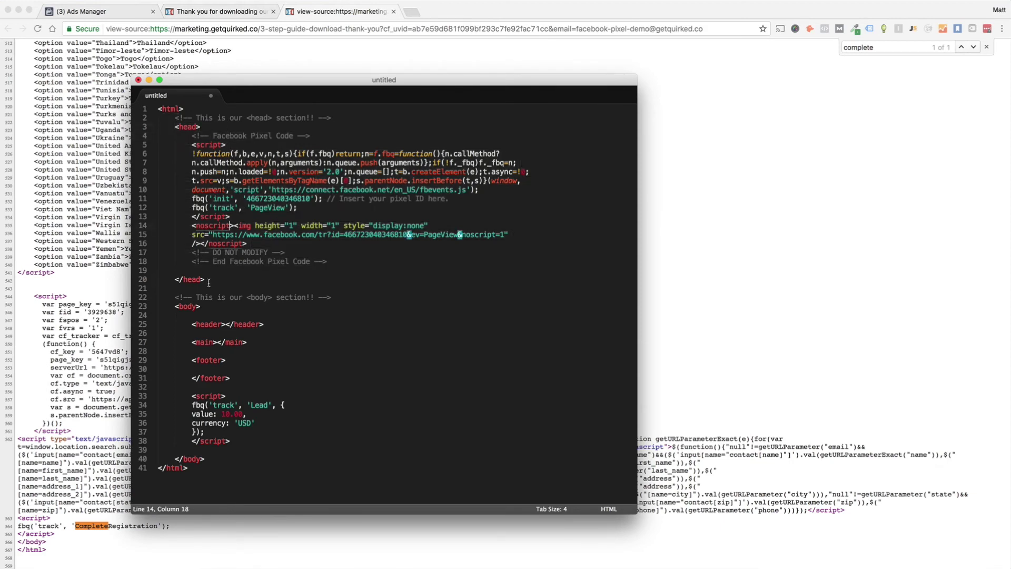
left_click_drag(160, 278, 169, 119)
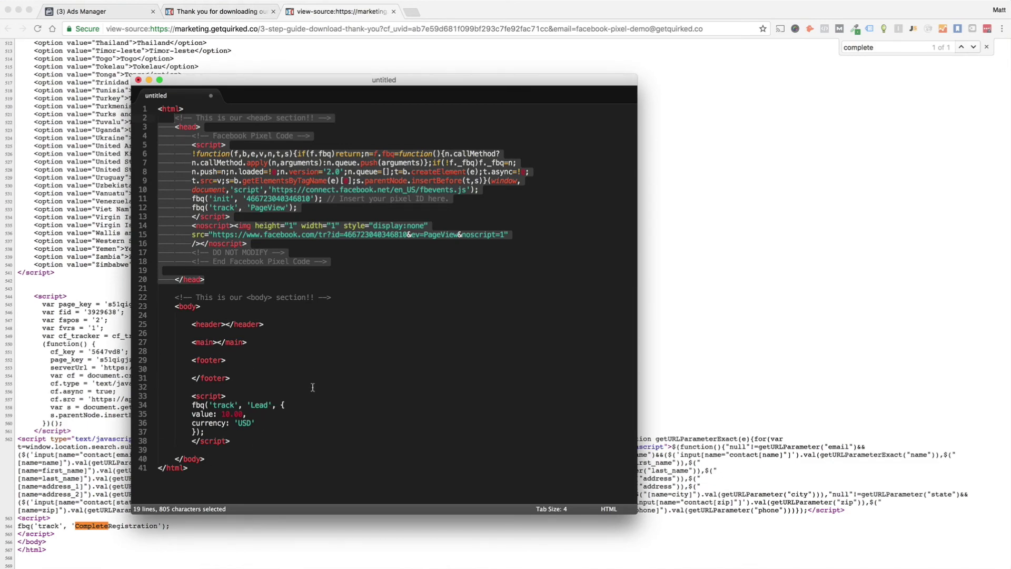
left_click(234, 442)
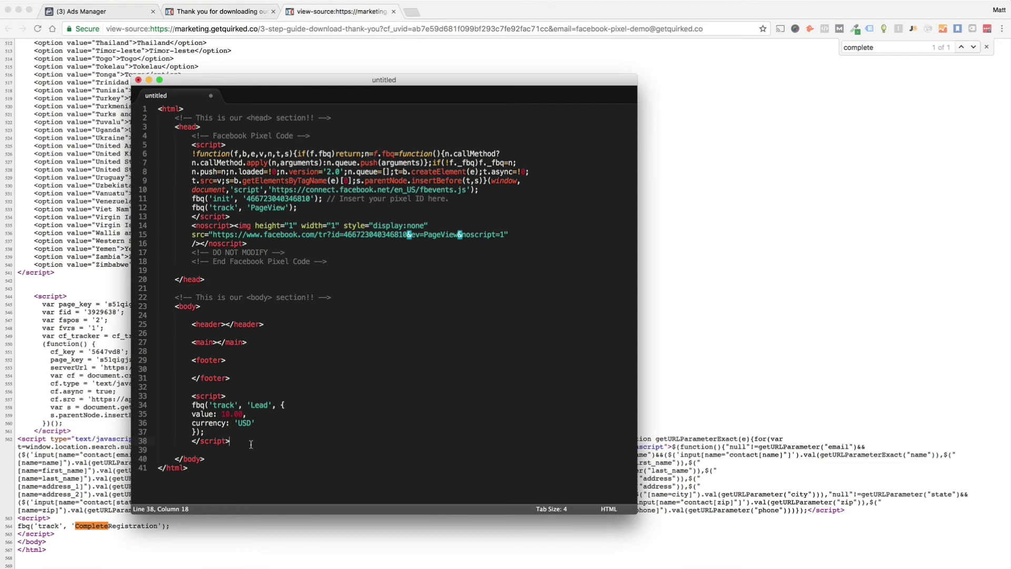
left_click_drag(251, 444, 192, 396)
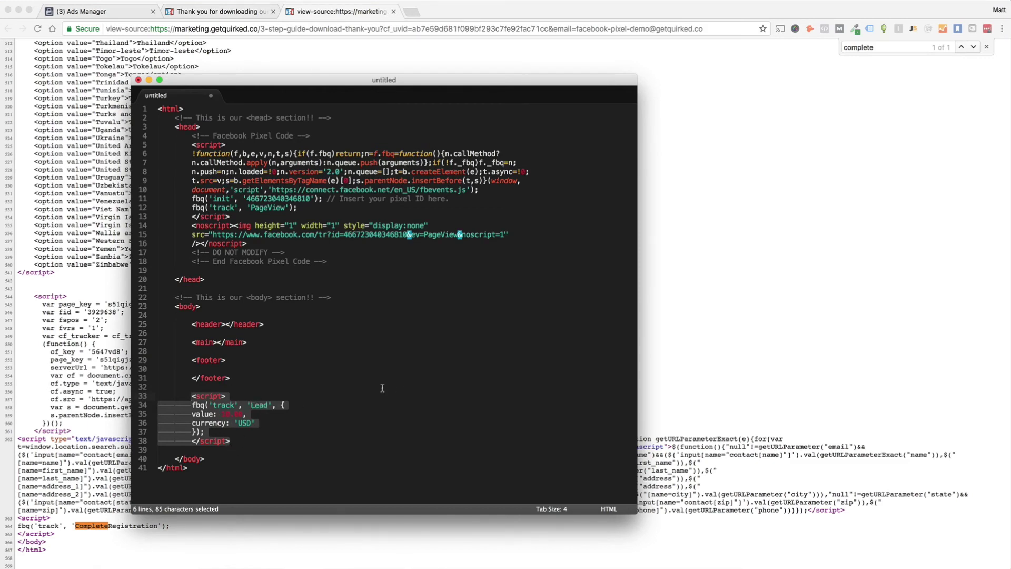
left_click(241, 442)
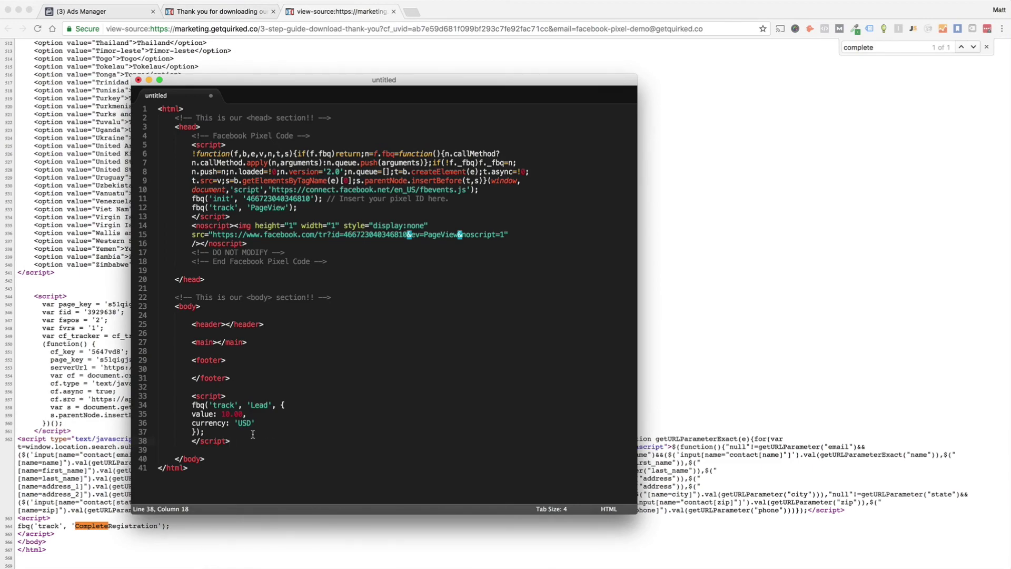
key("super+Tab")
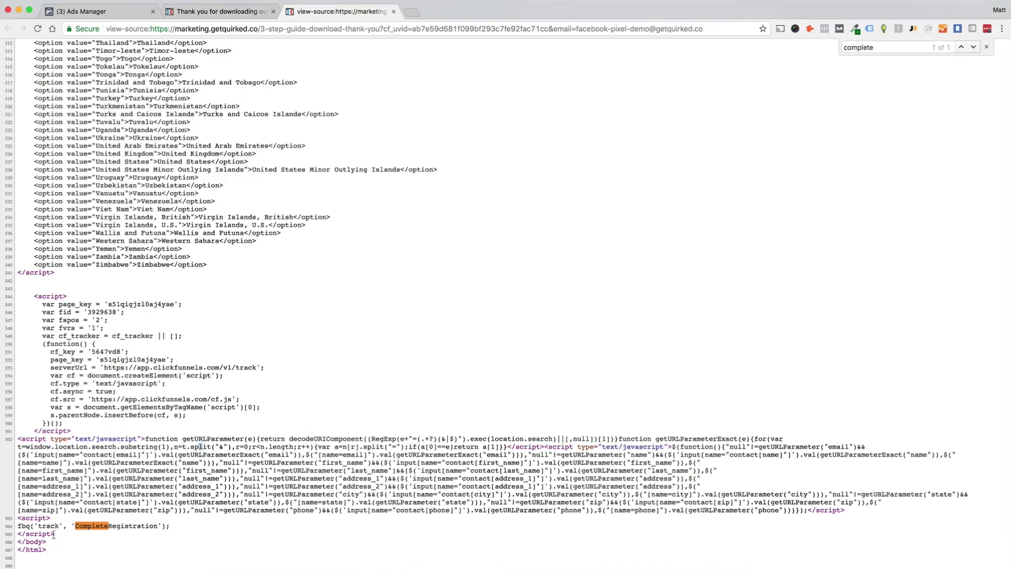
Highlight the CompleteRegistration script in the source, then run Pixel Helper on the thank-you page
left_click_drag(55, 534, 18, 518)
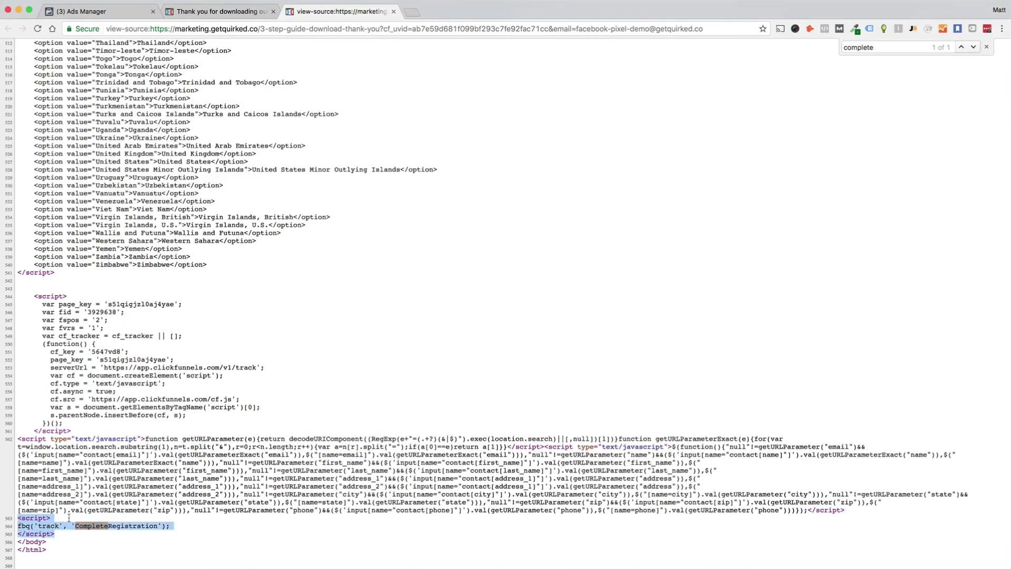
left_click(93, 521)
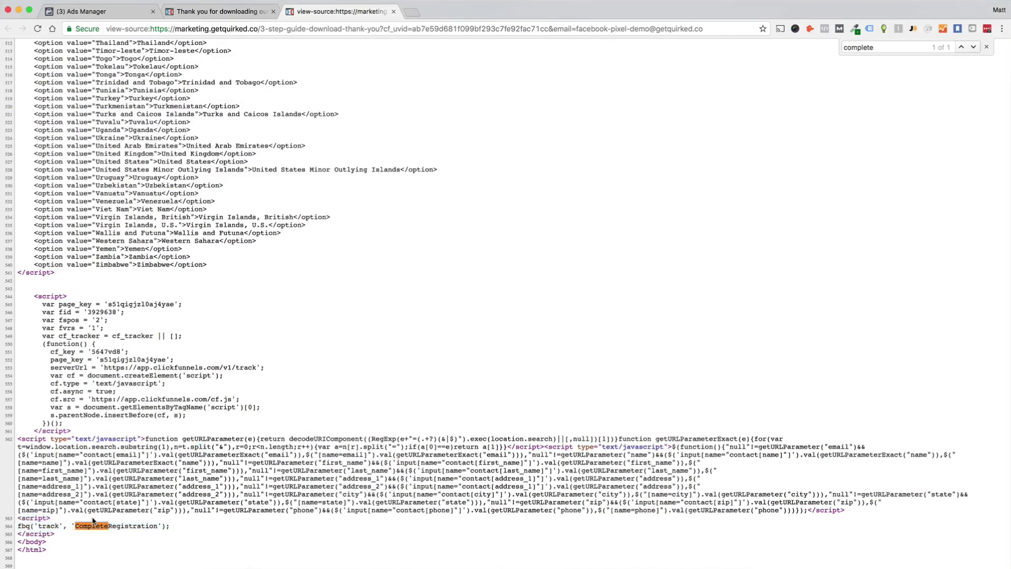
left_click(238, 10)
left_click(824, 29)
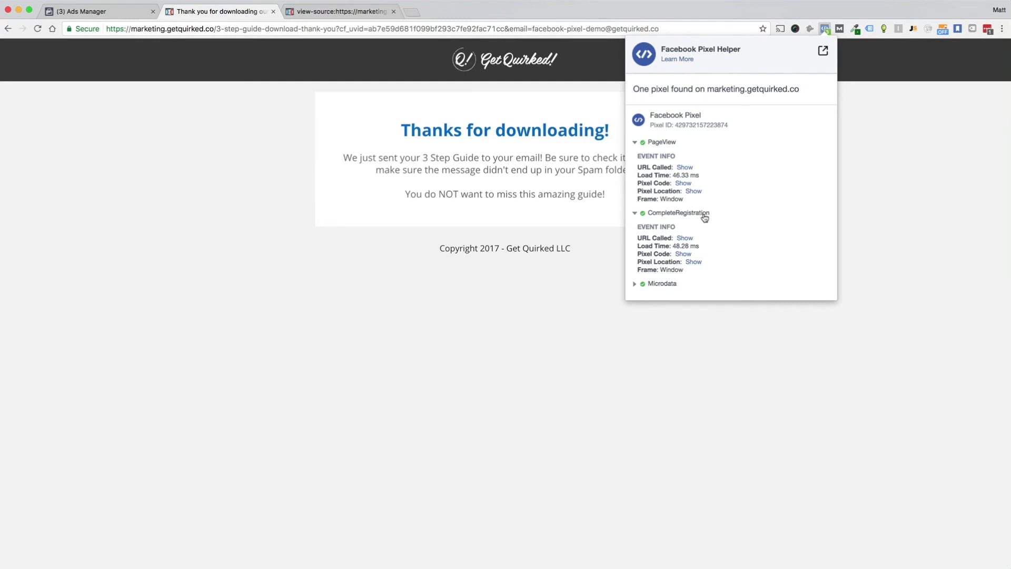
Run Pixel Helper on the landing page to see only PageView, then switch to the Pixels dashboard
left_click(871, 203)
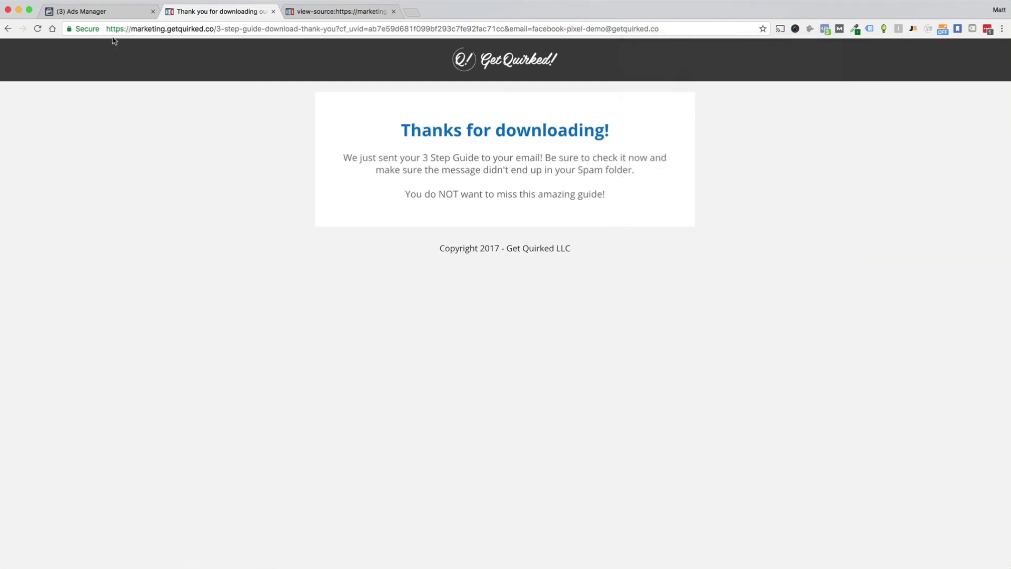
left_click(8, 30)
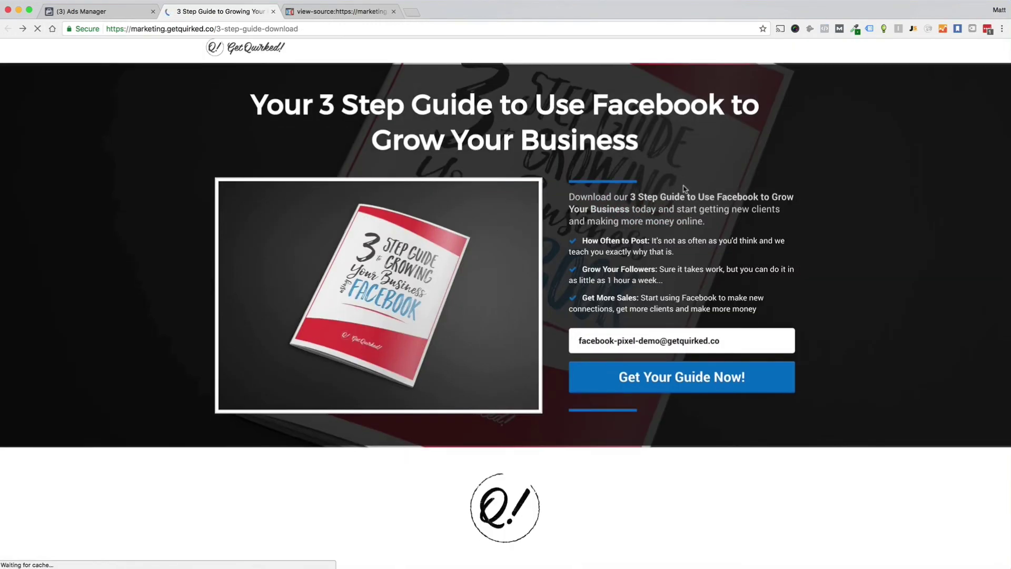
left_click(826, 29)
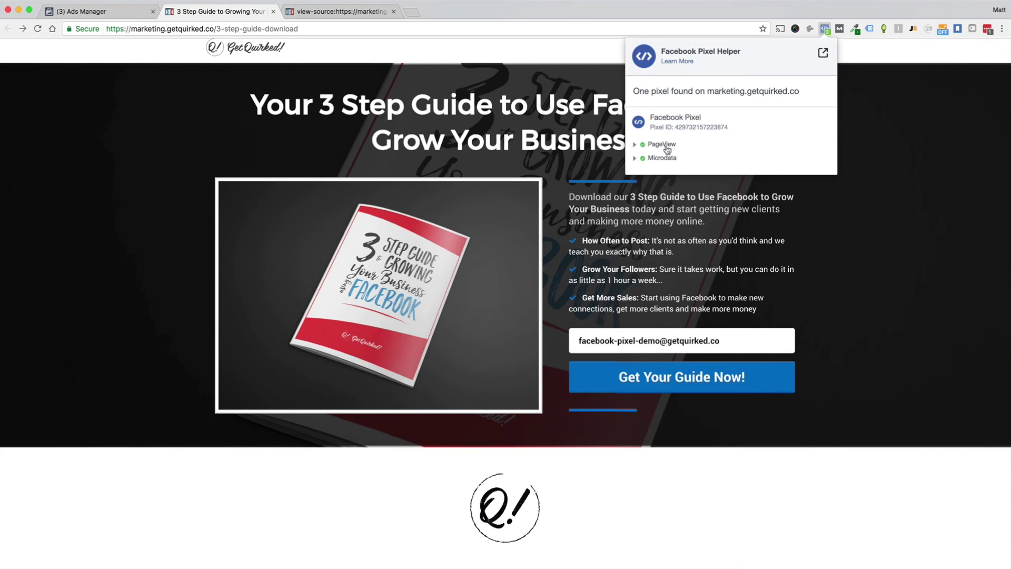
key("super+1")
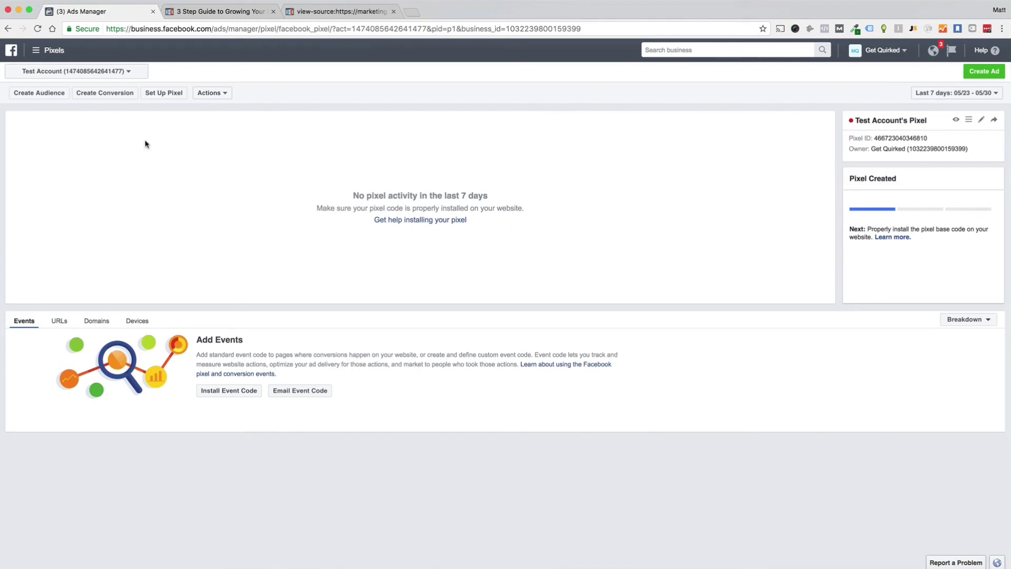
Switch the ad account to Get Quirked LLC to show its pixel fire chart and event list
left_click(114, 77)
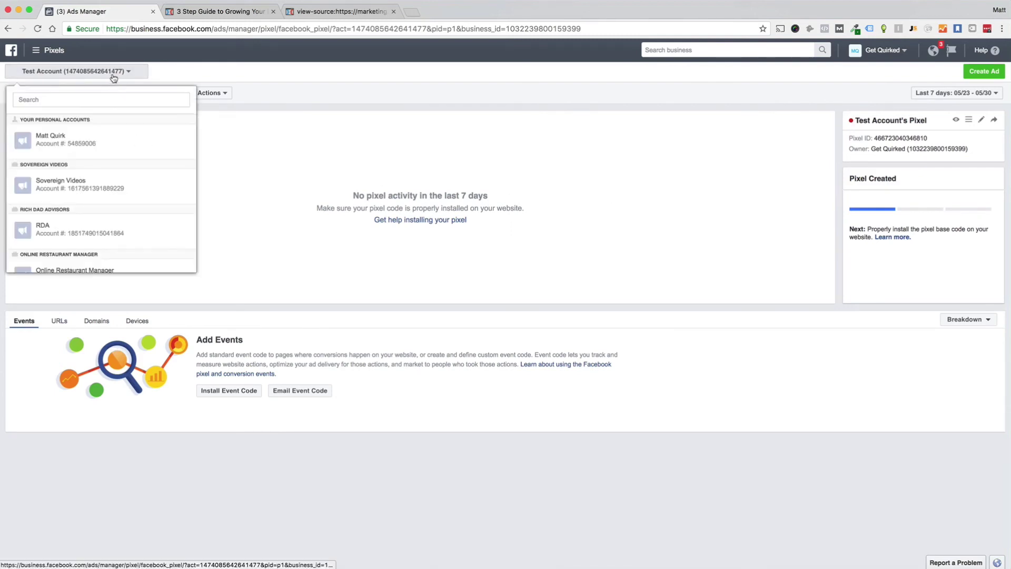
left_click(106, 179)
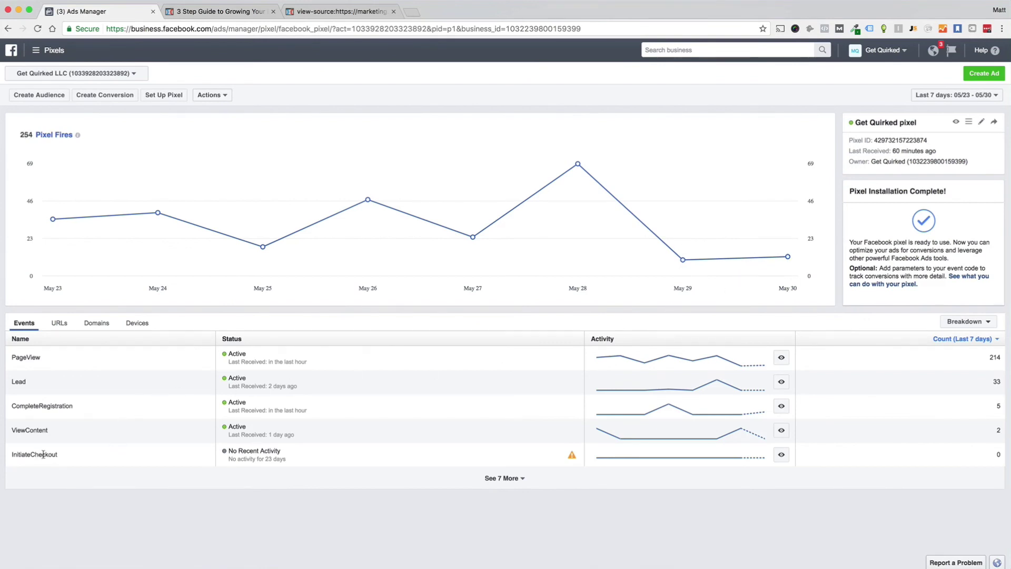
Expand the Events table with 'See 7 More' and review the active event statuses, including ViewContent
left_click_drag(43, 454, 45, 365)
left_click(48, 360)
left_click(521, 483)
scroll(526, 474, "down", 2)
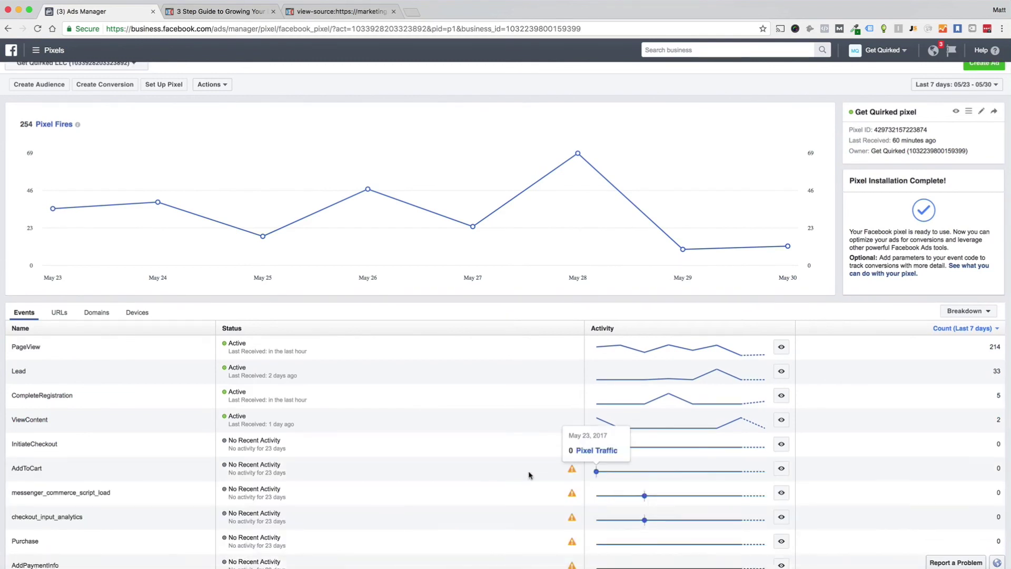
scroll(255, 393, "down", 1)
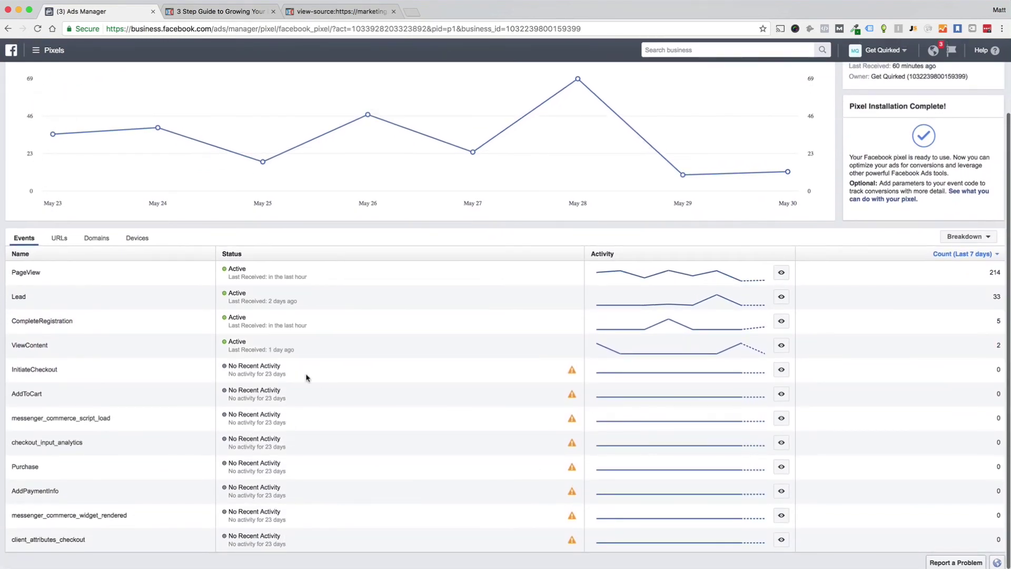
scroll(356, 391, "up", 1)
left_click_drag(309, 361, 248, 277)
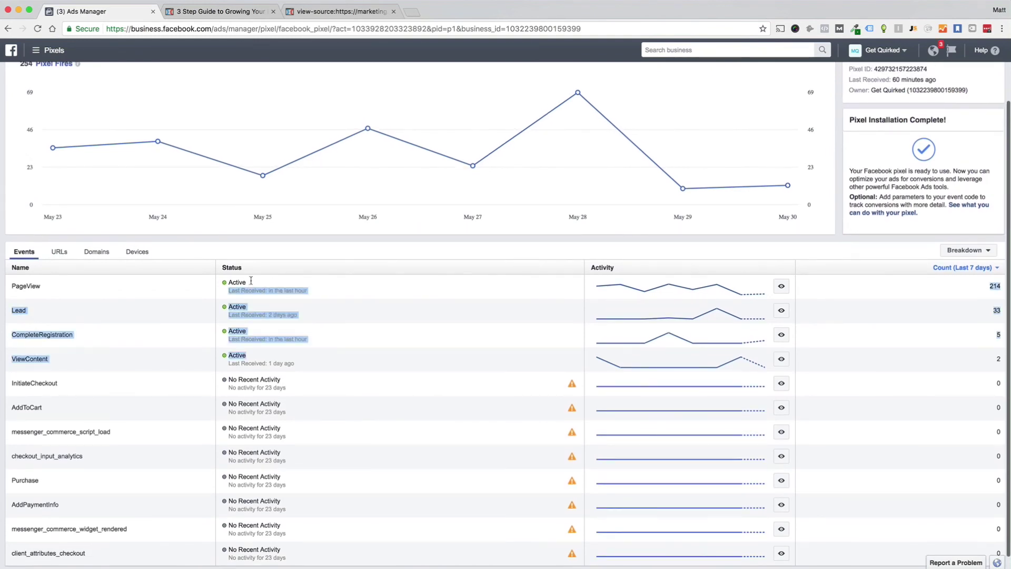
left_click(245, 374)
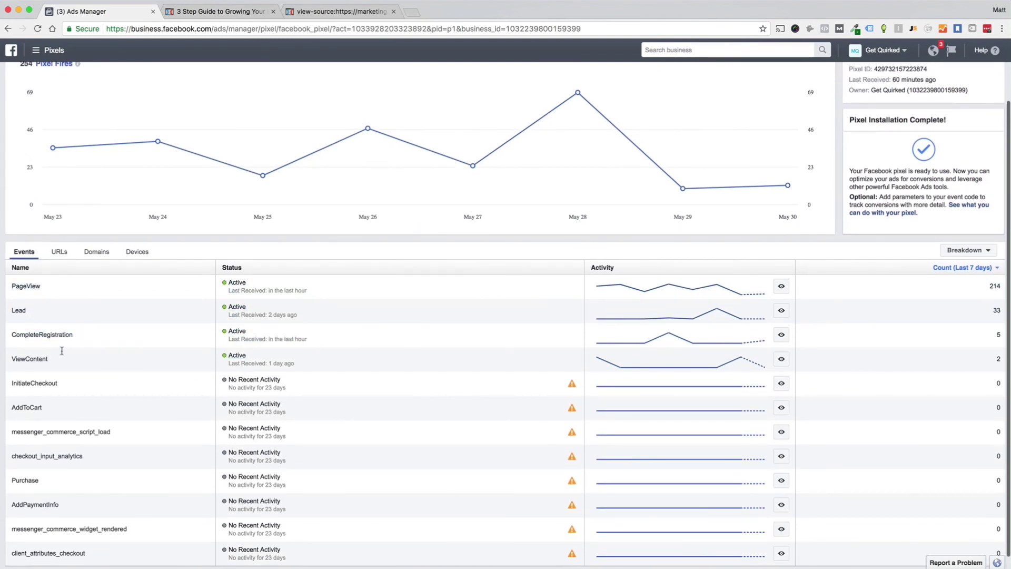
left_click_drag(60, 350, 72, 356)
left_click(51, 308)
scroll(80, 299, "down", 1)
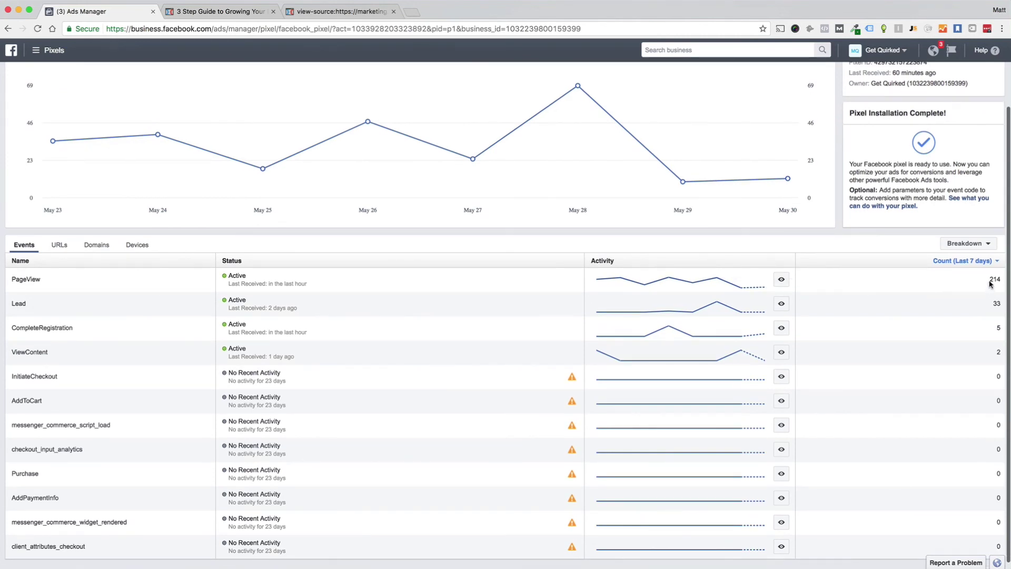
Point out the PageView count of 214 and CompleteRegistration, then view its raw pixel fires
left_click_drag(990, 282, 1001, 280)
mouse_move(716, 302)
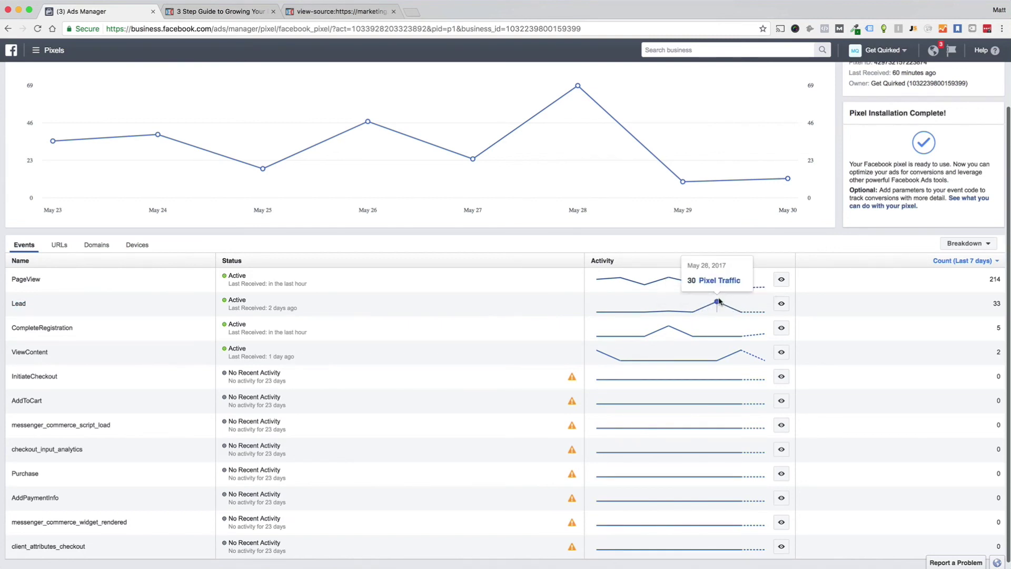
left_click_drag(14, 327, 84, 328)
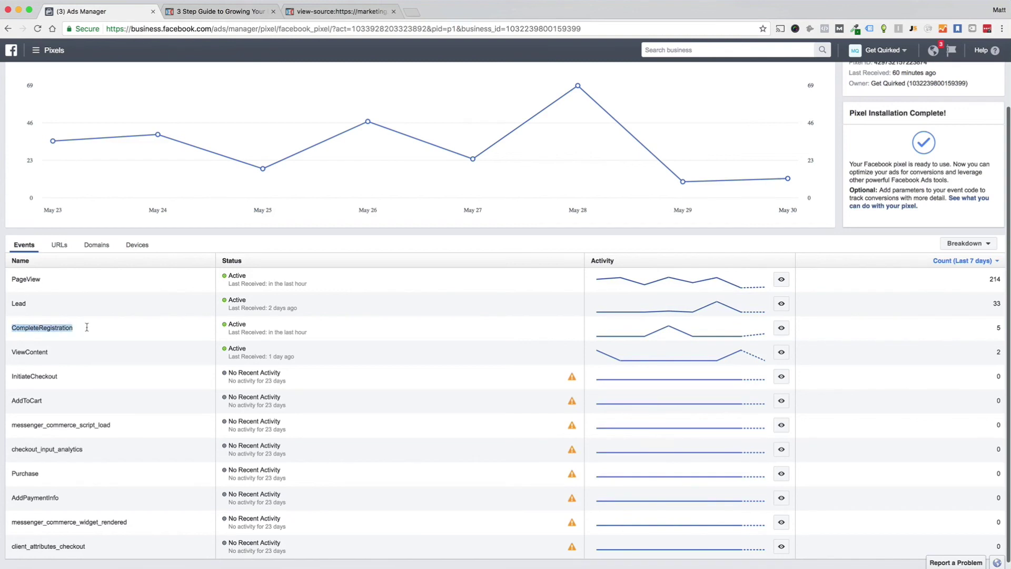
left_click(89, 329)
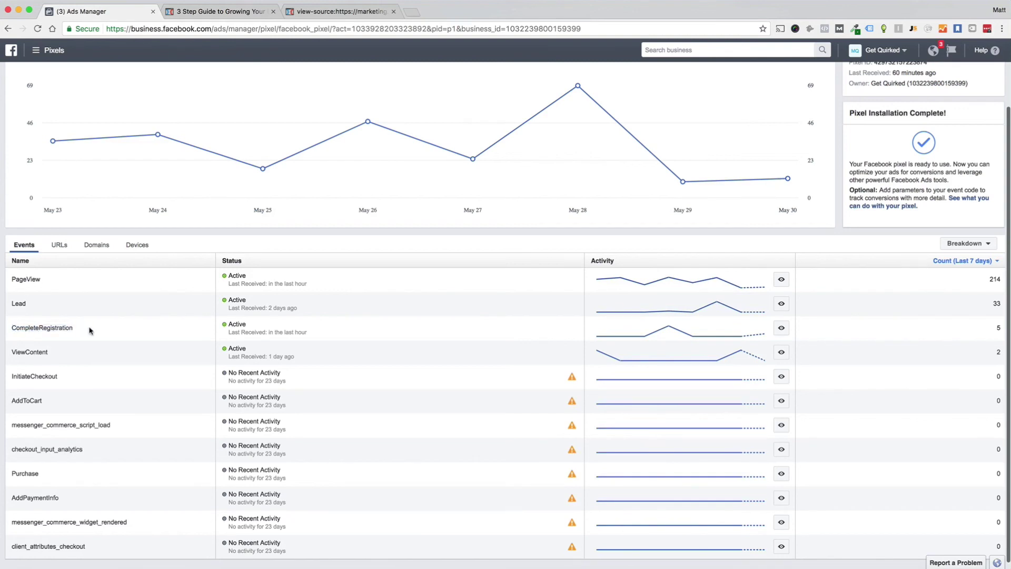
left_click(220, 12)
left_click(87, 12)
mouse_move(679, 332)
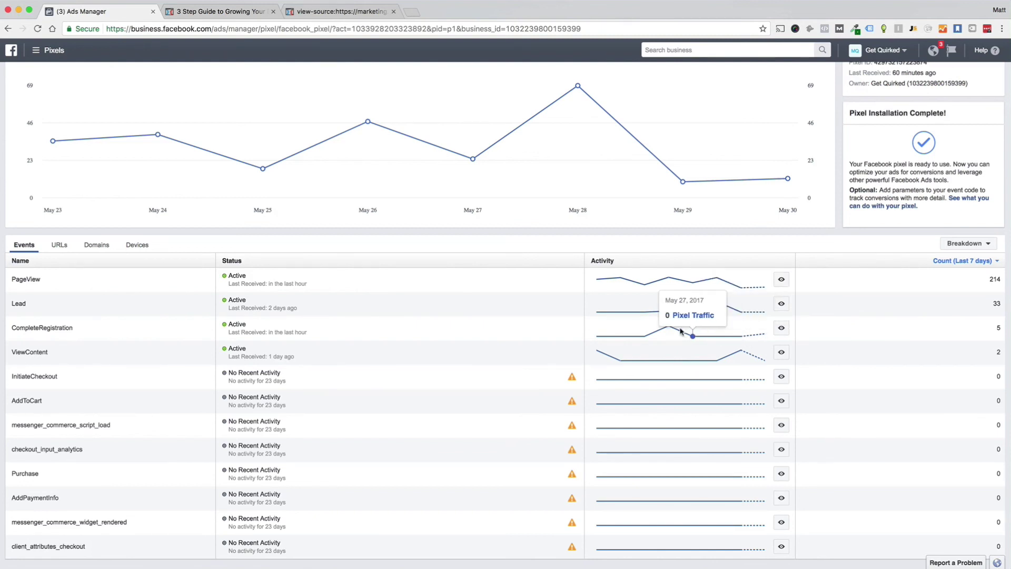
left_click(781, 329)
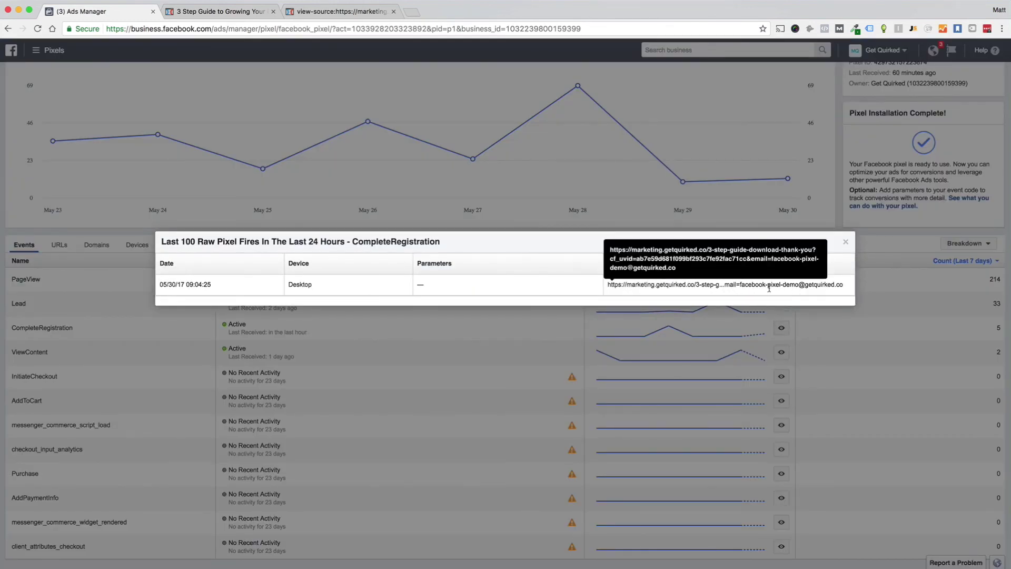
Highlight the thank-you page referrer URL in the raw CompleteRegistration fires list
left_click_drag(740, 284, 847, 287)
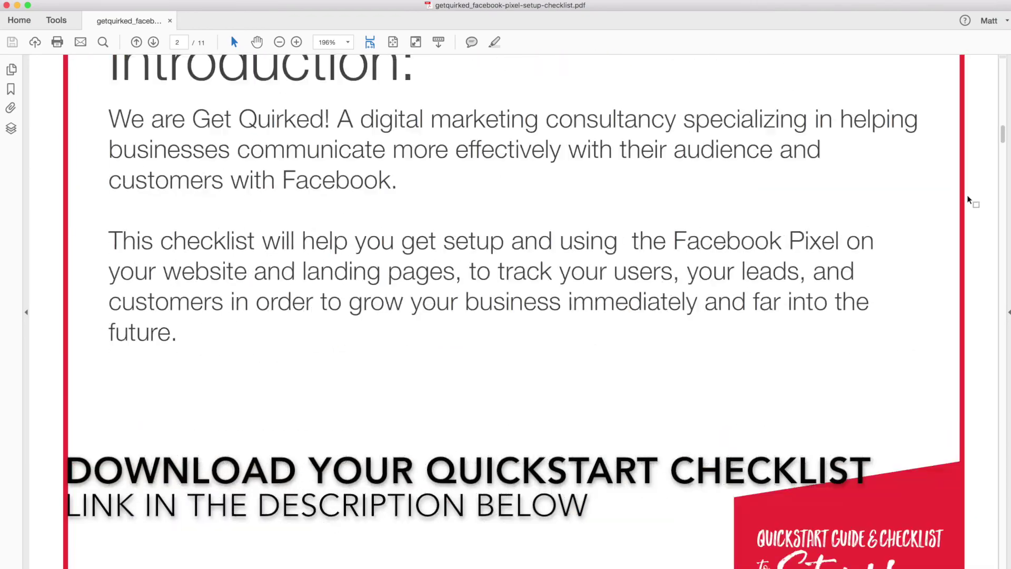
scroll(969, 199, "down", 10)
scroll(969, 200, "down", 10)
scroll(968, 200, "down", 10)
scroll(968, 200, "down", 10)
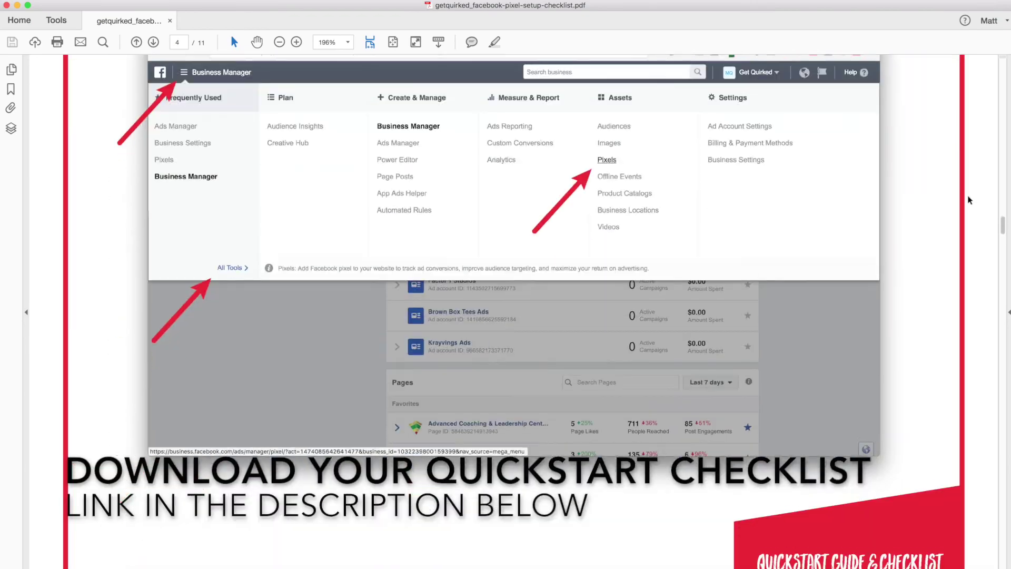
scroll(969, 199, "down", 10)
scroll(969, 200, "down", 10)
scroll(968, 200, "down", 10)
scroll(968, 194, "down", 10)
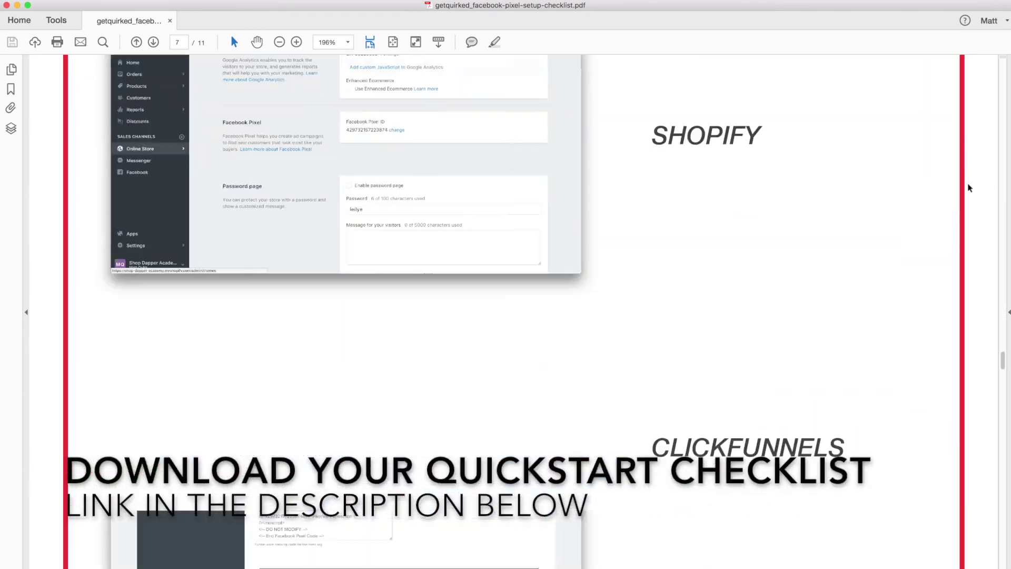
scroll(968, 187, "down", 10)
scroll(968, 188, "down", 10)
scroll(968, 187, "down", 10)
scroll(970, 172, "down", 10)
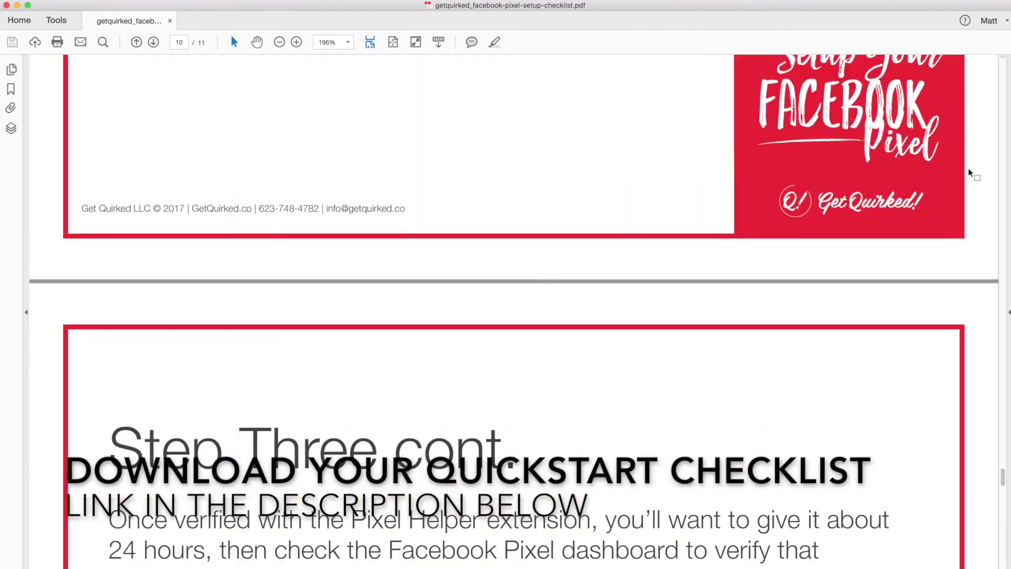
scroll(970, 173, "down", 10)
scroll(970, 172, "down", 10)
scroll(970, 173, "down", 10)
scroll(970, 172, "down", 3)
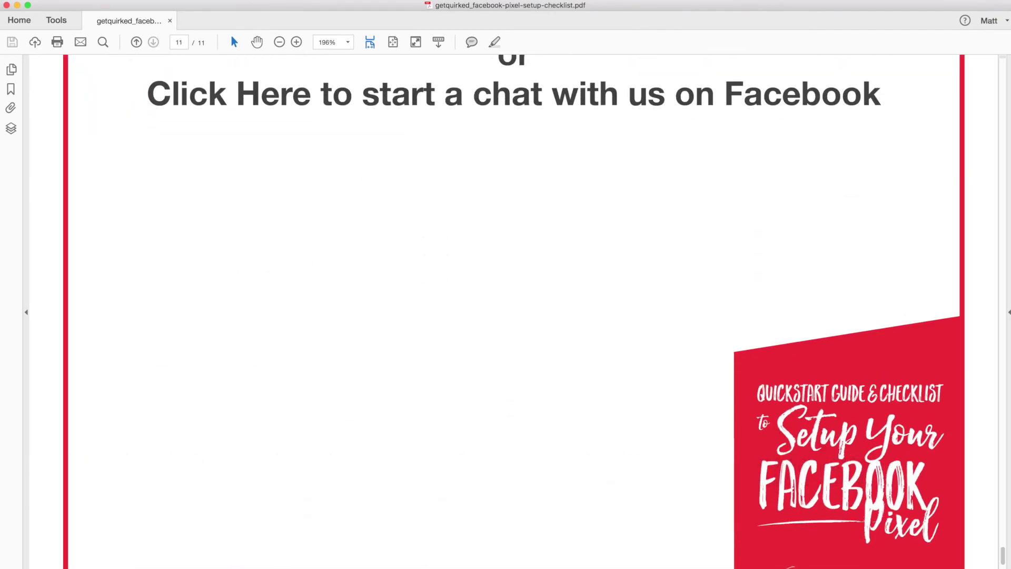